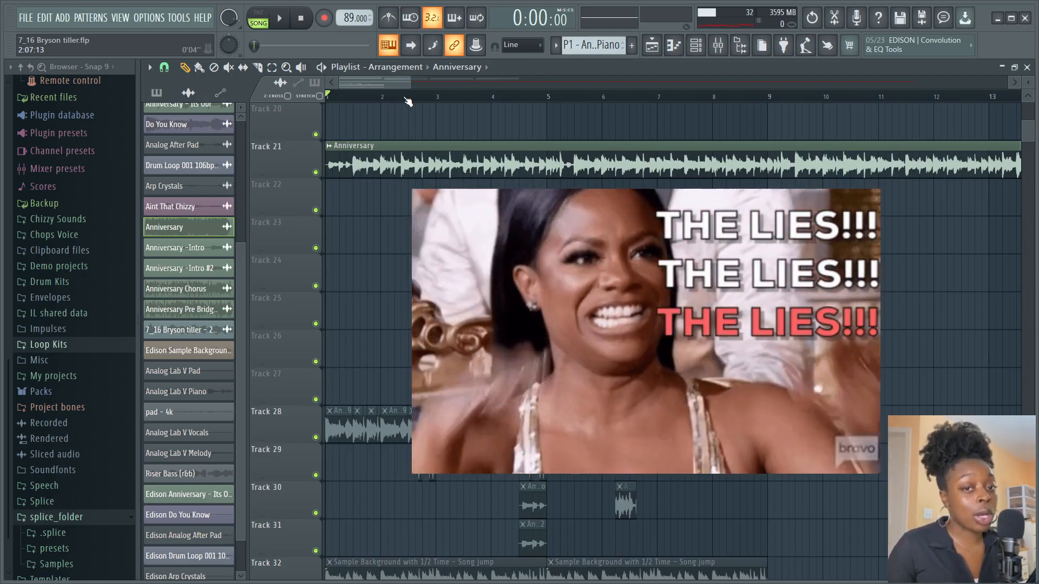
Play the full Anniversary song clip on track 21 from bar 57 for a few bars.
left_click_drag(382, 84, 671, 86)
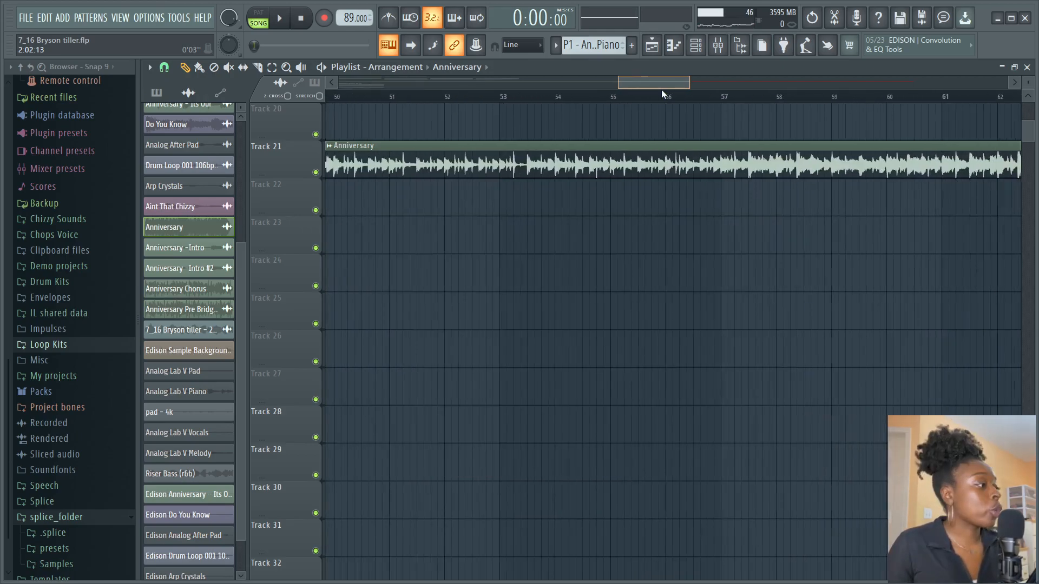
left_click(622, 97)
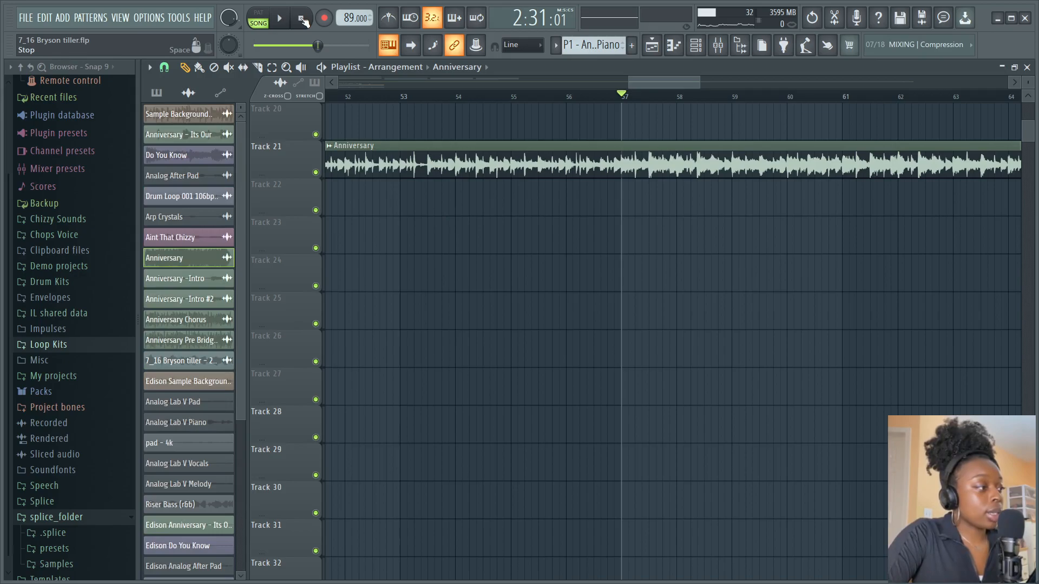
key("space")
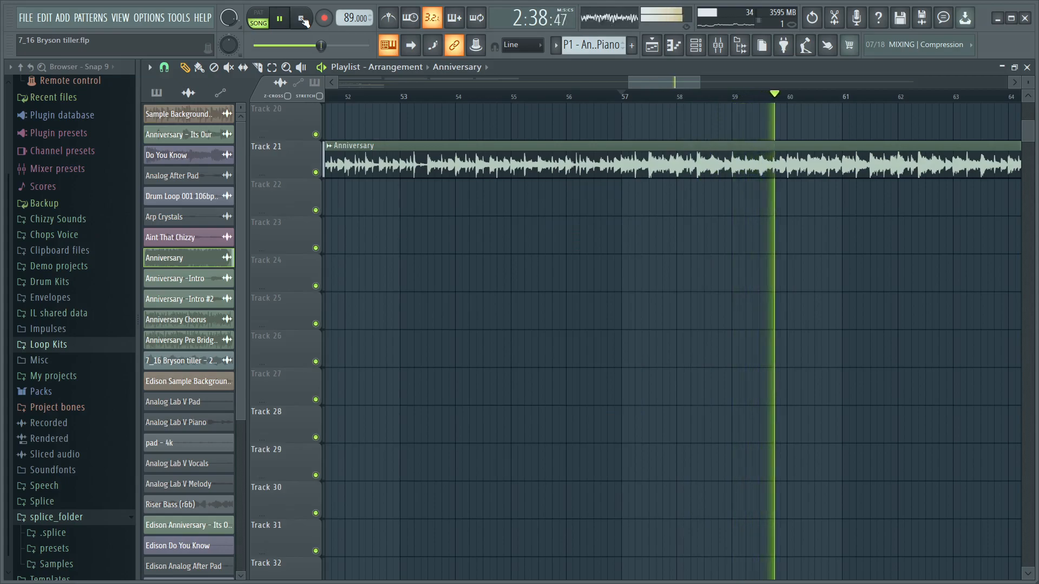
left_click(301, 19)
Audition the Anniversary Pre Bridge 89 sample in its channel settings and close them.
left_click_drag(665, 83, 345, 87)
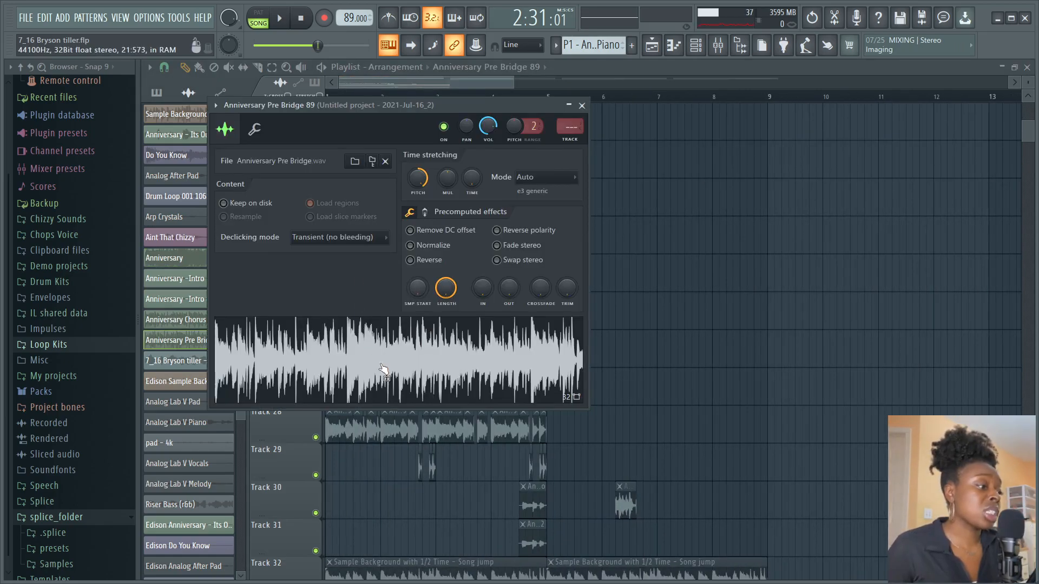
left_click(312, 358)
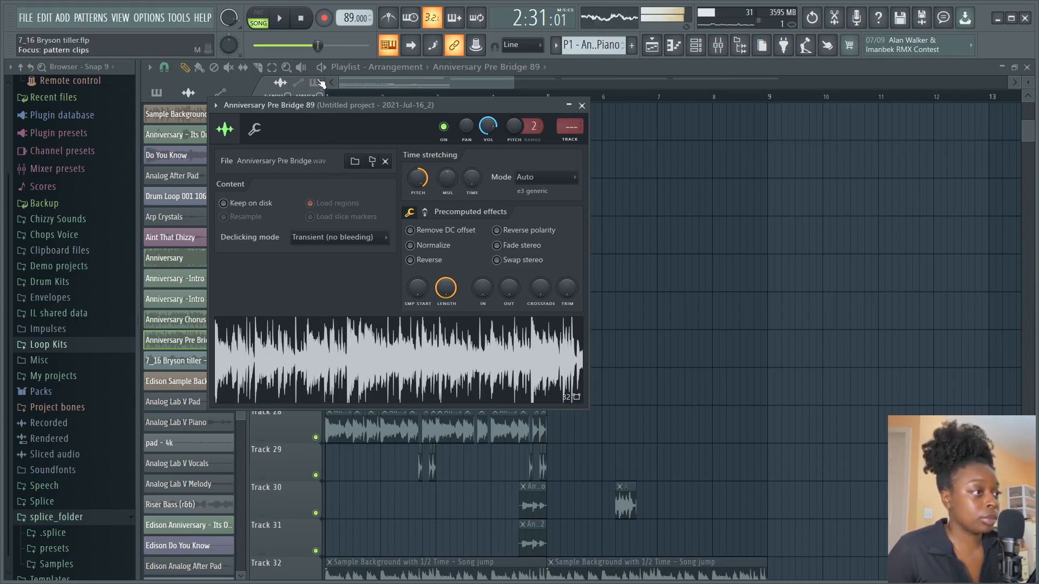
left_click(303, 25)
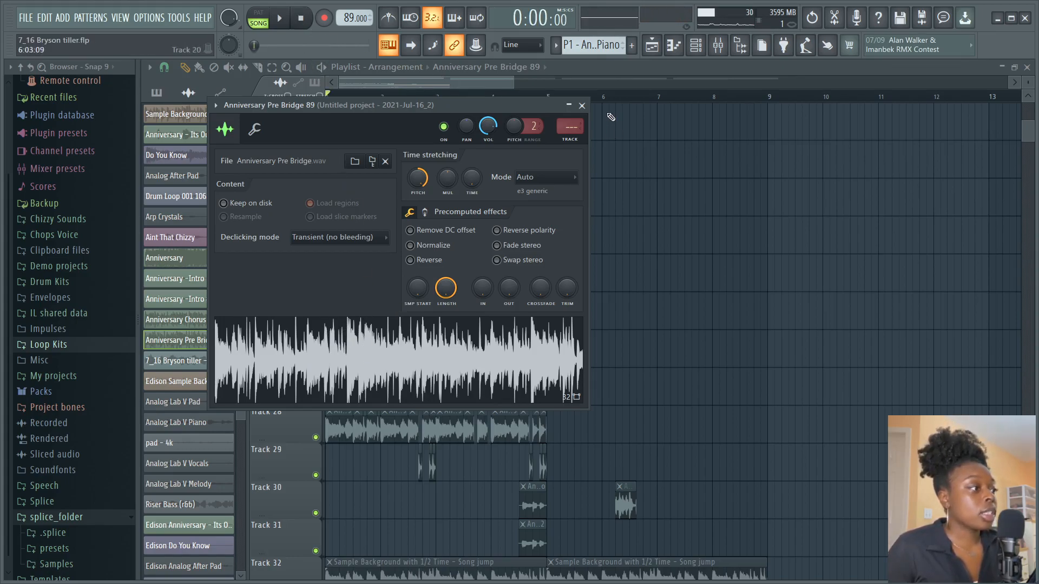
left_click(581, 105)
Unmute the chopped Anniversary clips on tracks 28 to 31 and play them from the start.
scroll(371, 102, "up", 3)
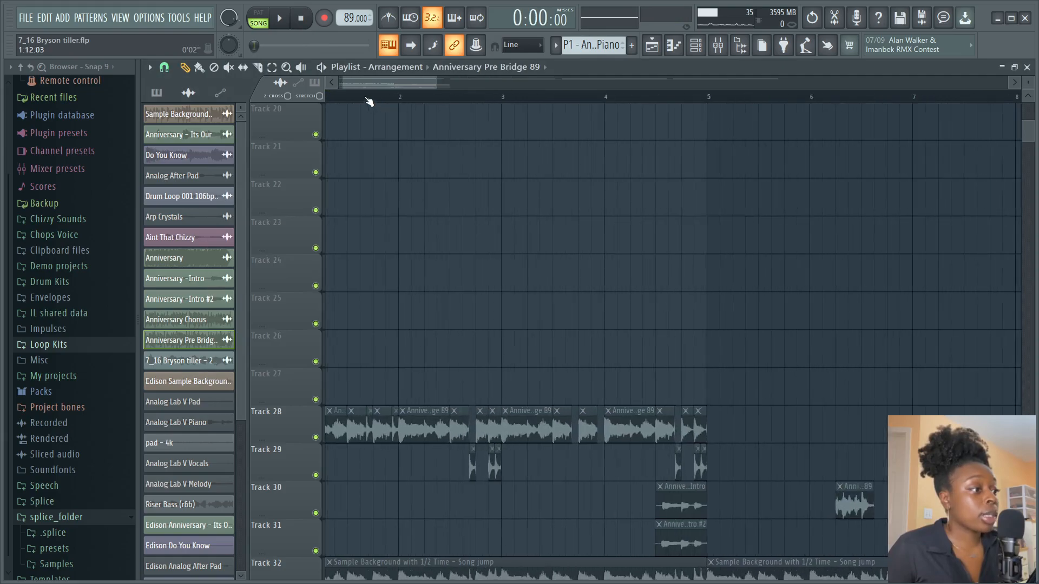
scroll(356, 209, "down", 3)
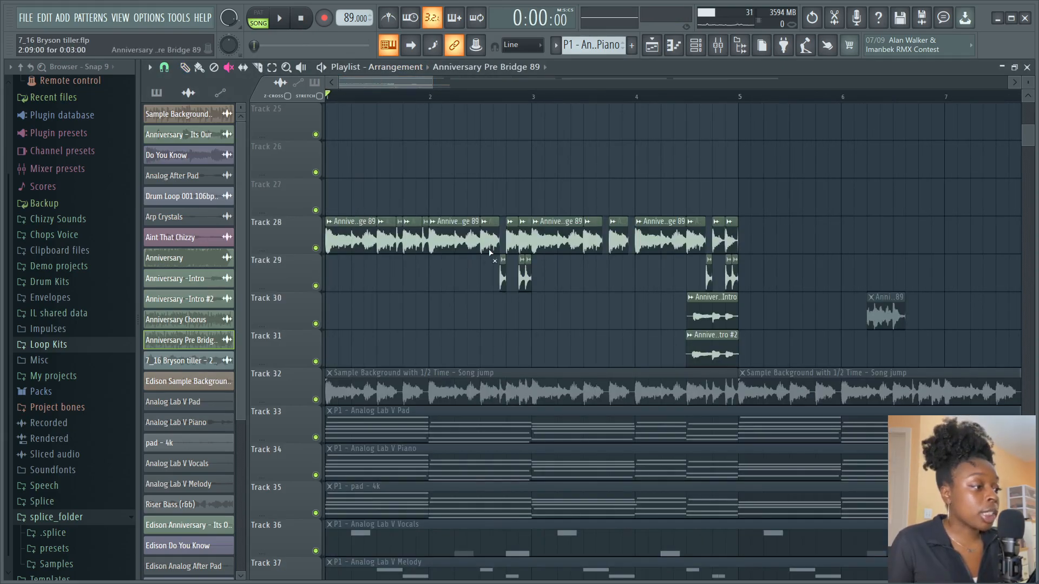
left_click(258, 67)
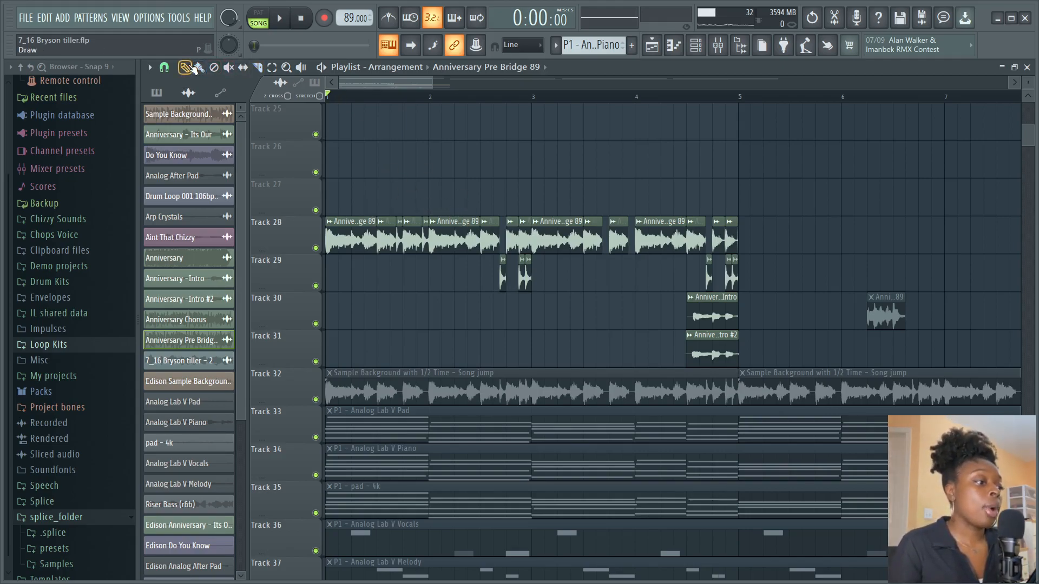
key("space")
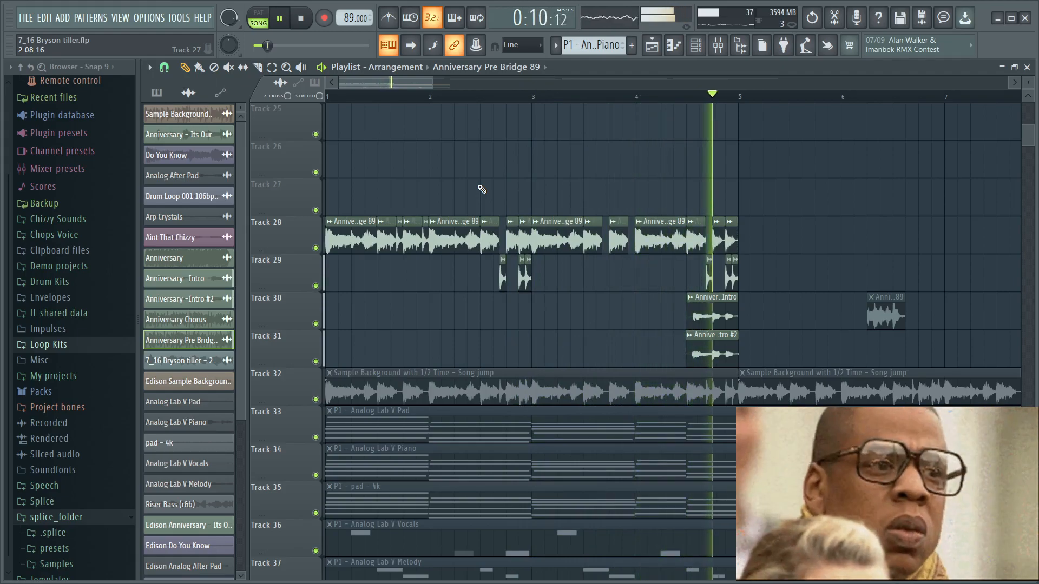
key("space")
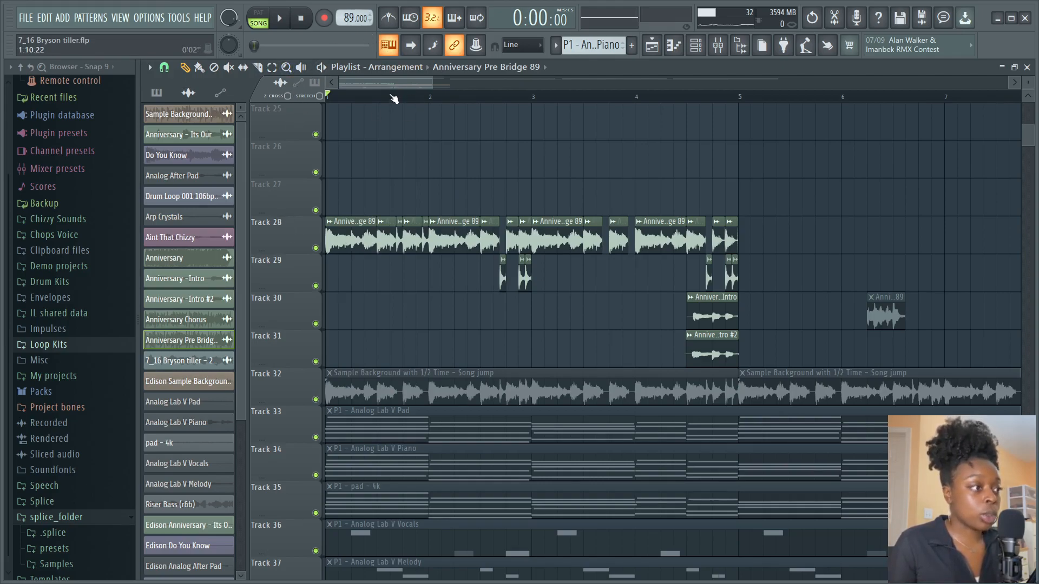
Set the tempo to 94 BPM and inspect the HalfTime effect on the Sample Background with 1/2 Time mixer track.
left_click_drag(355, 18, 355, 9)
left_click(718, 45)
left_click(341, 93)
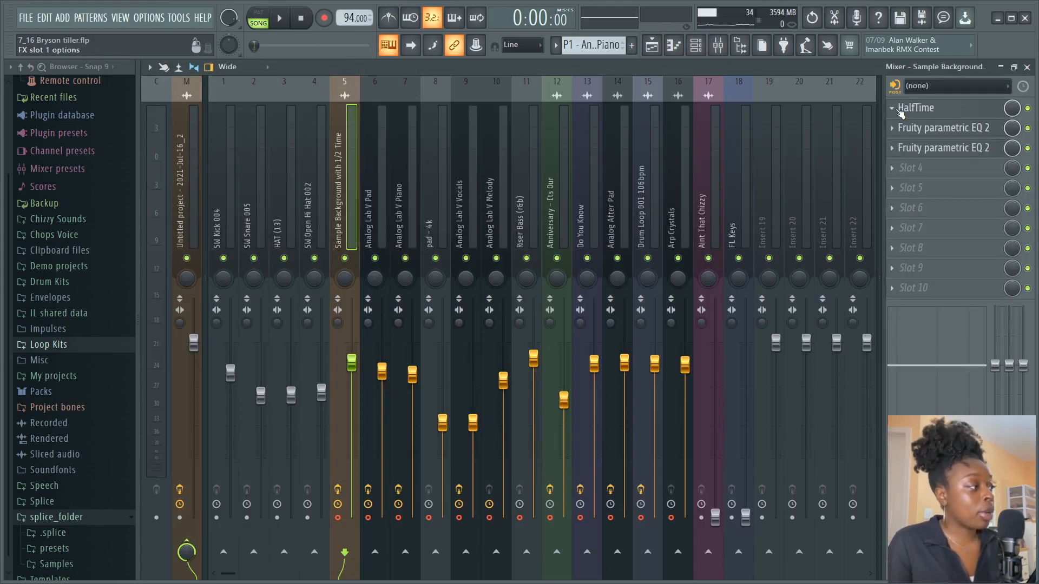
right_click(901, 111)
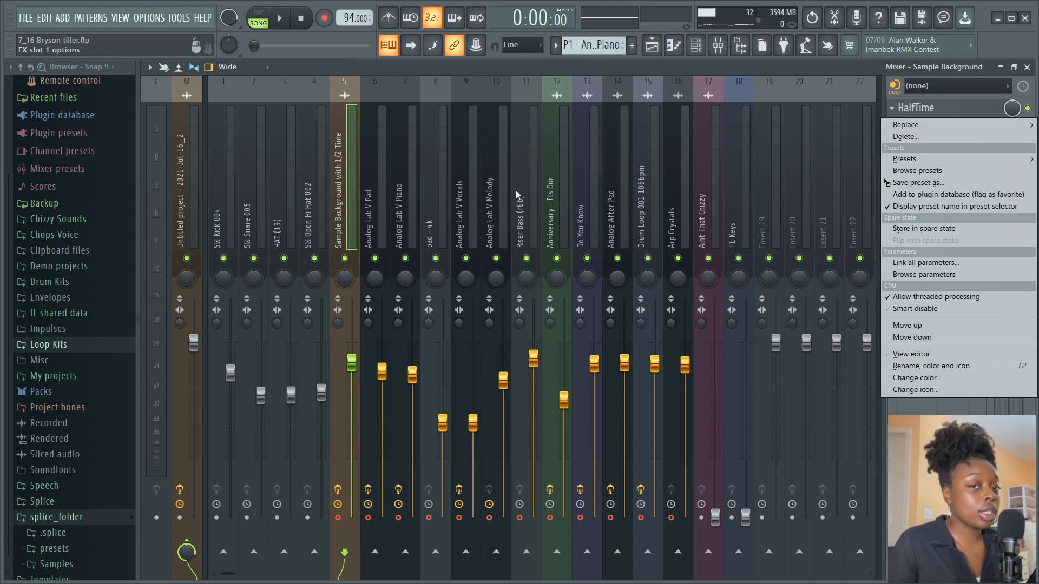
left_click(925, 109)
left_click(928, 111)
left_click_drag(425, 185, 423, 159)
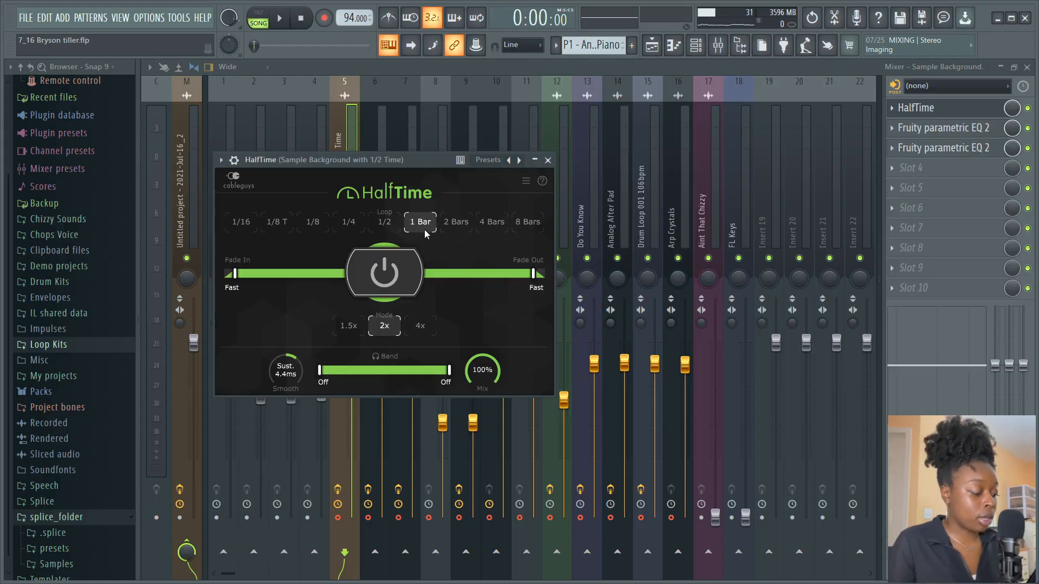
left_click(547, 159)
Review the two Fruity parametric EQ 2 effects on the sample background track, including the first one's preset list.
left_click(913, 130)
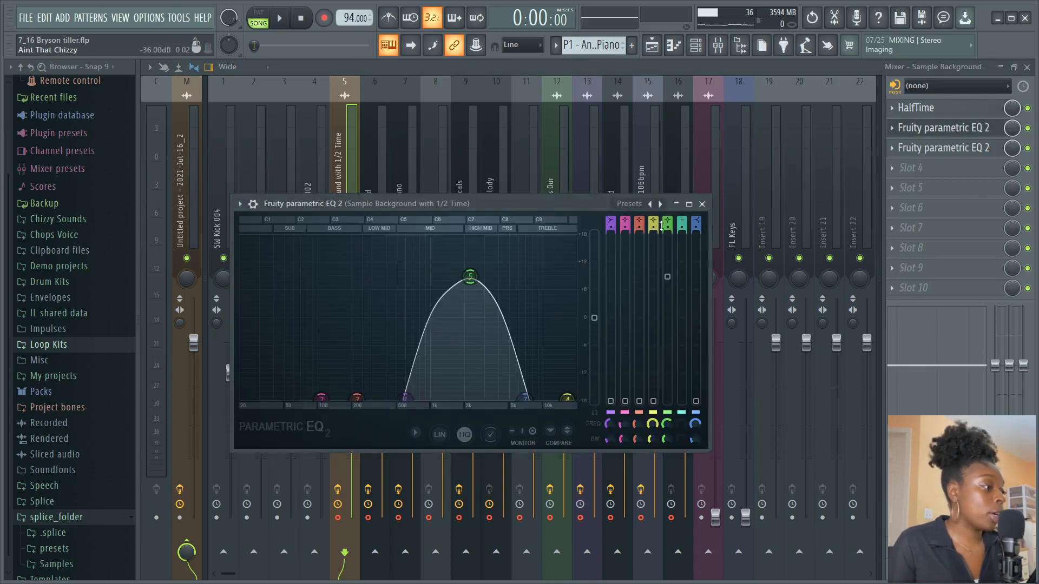
left_click(629, 204)
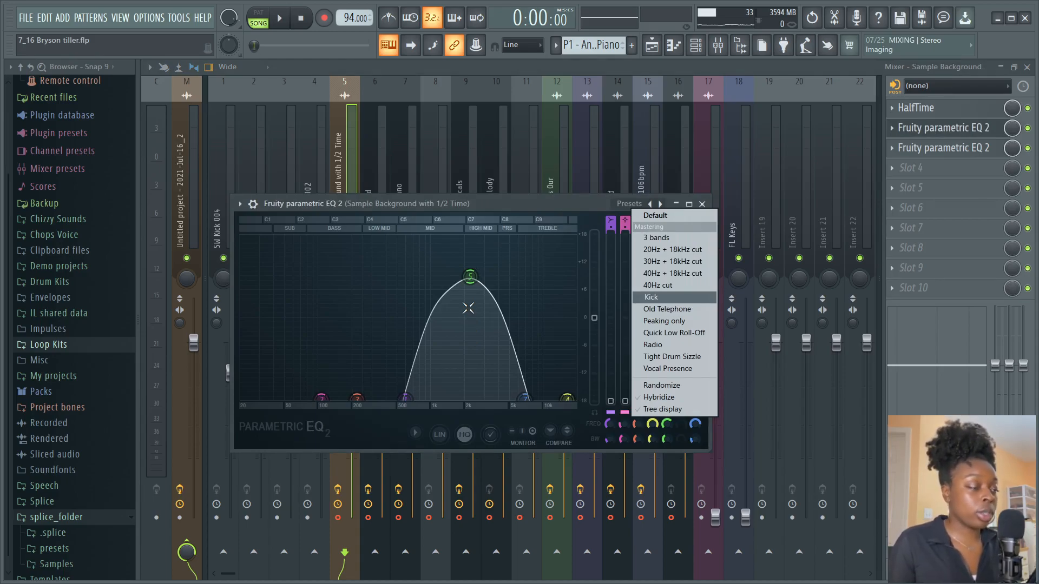
left_click(702, 206)
left_click(925, 150)
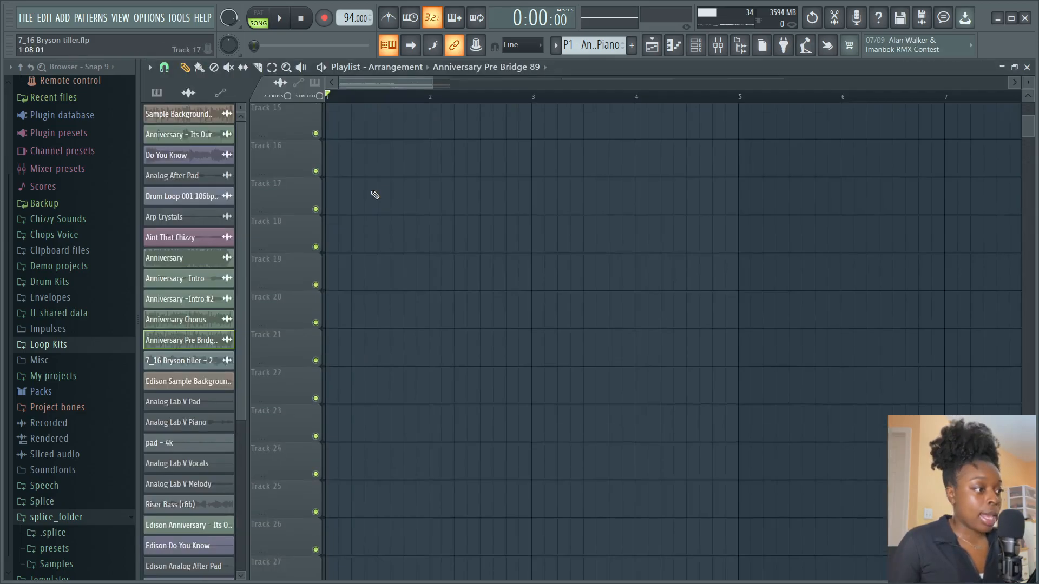
Mute the chopped Anniversary clips on tracks 28 to 31 in the playlist.
scroll(375, 195, "up", 6)
scroll(378, 198, "down", 11)
left_click(230, 70)
left_click_drag(355, 237, 730, 237)
mouse_move(487, 275)
left_mouse_down()
mouse_move(765, 281)
mouse_move(670, 320)
left_mouse_up()
scroll(461, 261, "up", 3)
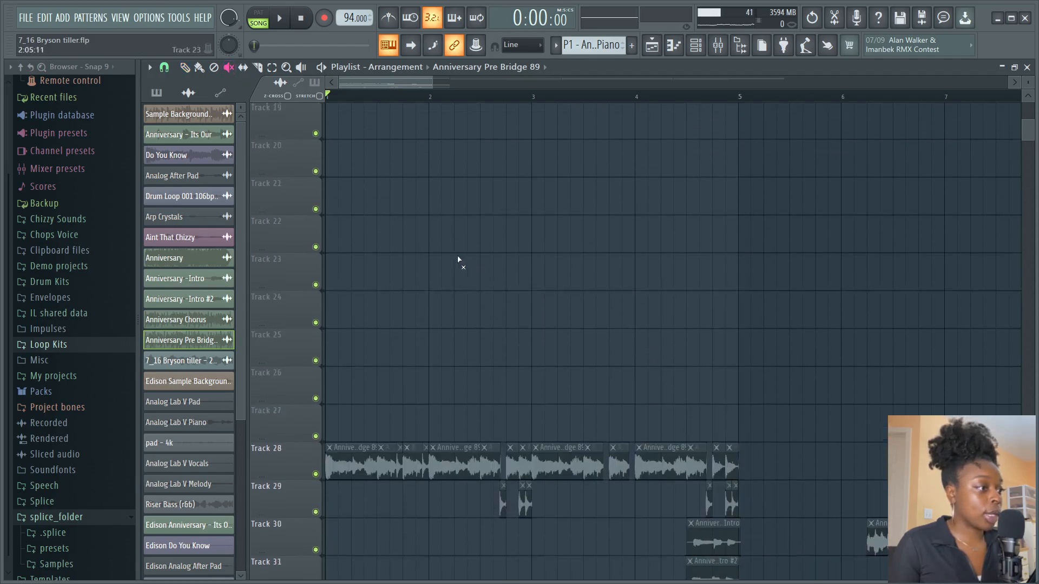
Unmute the Edison Sample Background with 1-2 Time clip at the start of track 1.
scroll(443, 260, "up", 9)
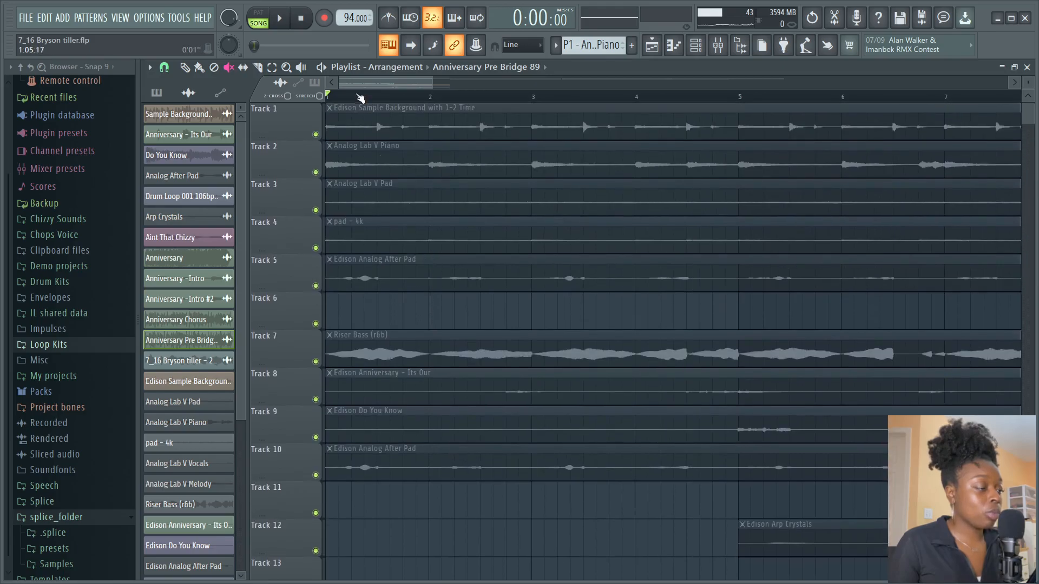
left_click(365, 137)
scroll(451, 207, "down", 1)
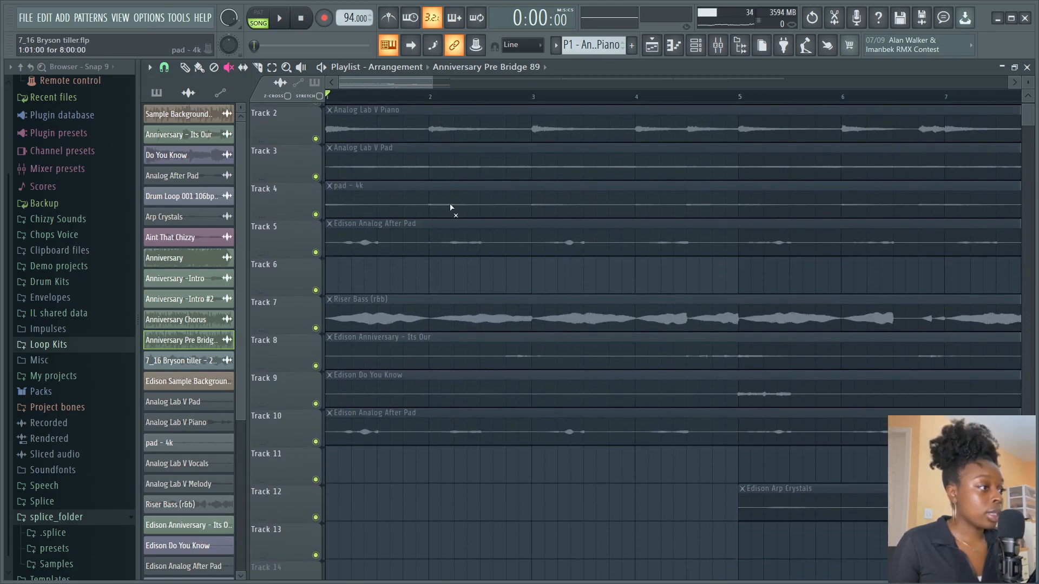
scroll(382, 127, "up", 1)
scroll(386, 127, "down", 3)
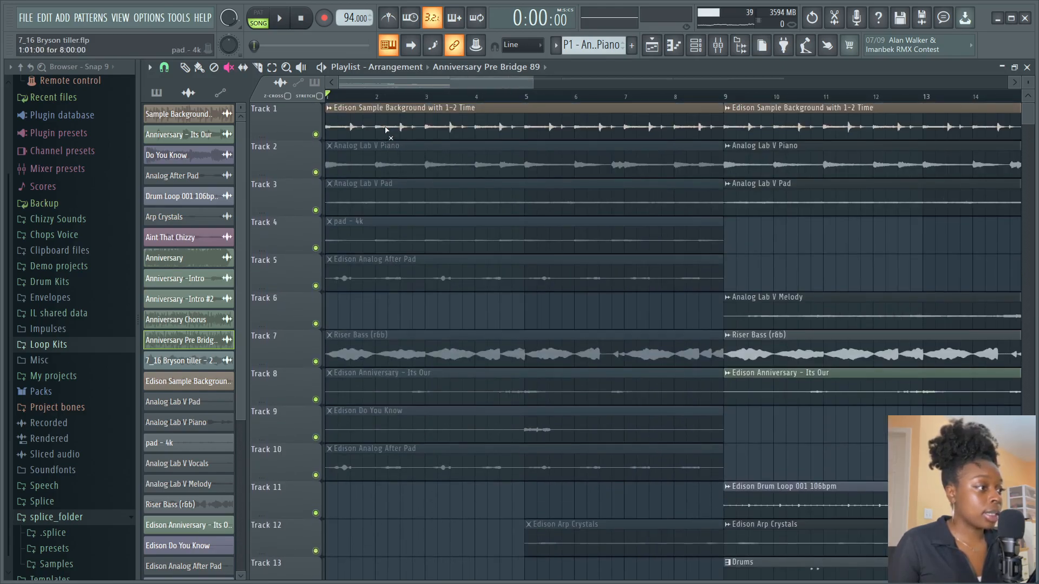
Select the first eight bars and play back the processed sample background on its own.
key("p")
key("space")
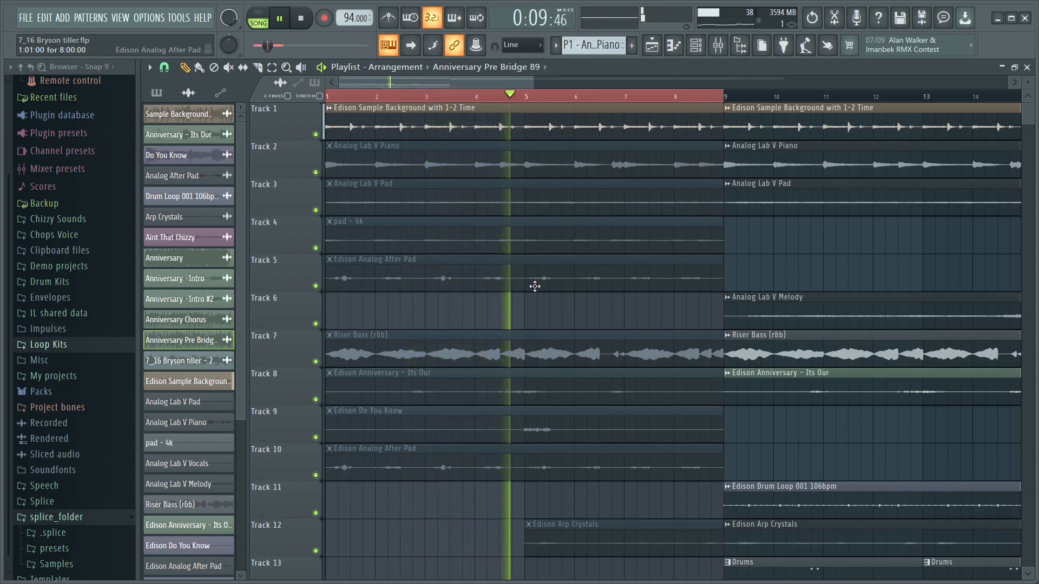
key("space")
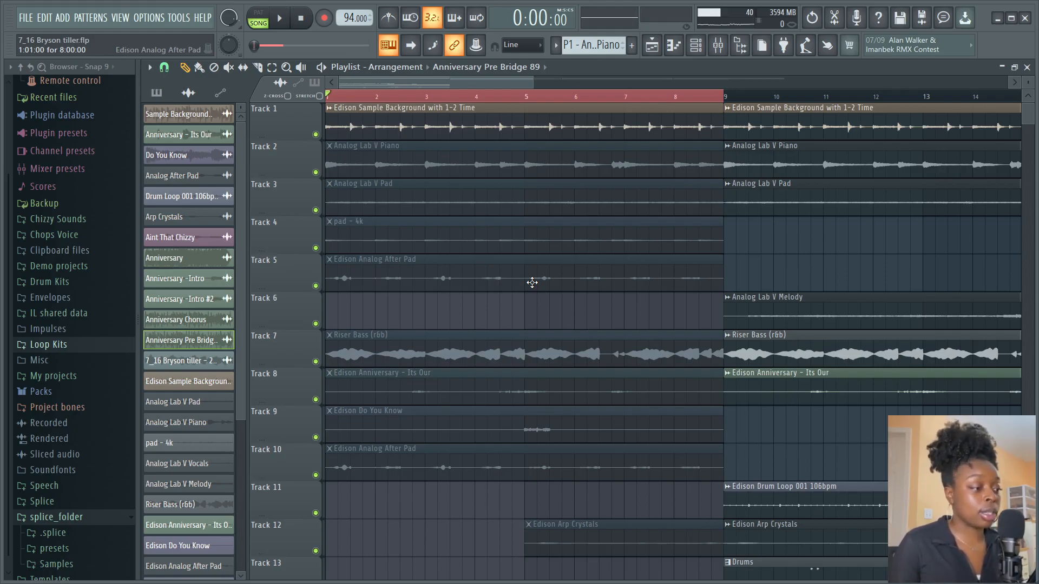
Select the P1 - Analog Lab V Piano pattern and show its channels in the channel rack.
left_click(156, 92)
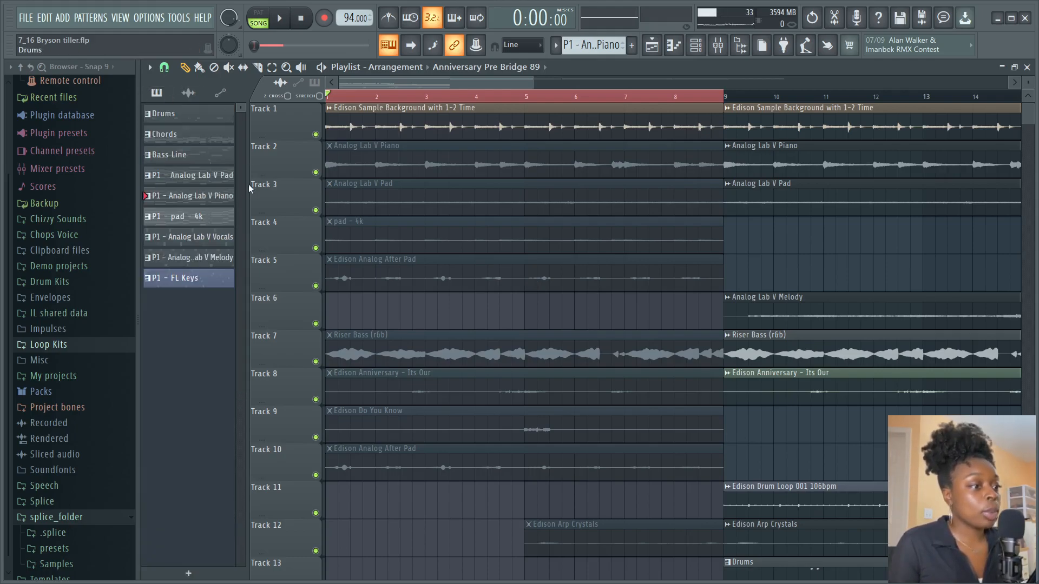
left_click(189, 177)
left_click(210, 201)
left_click(696, 45)
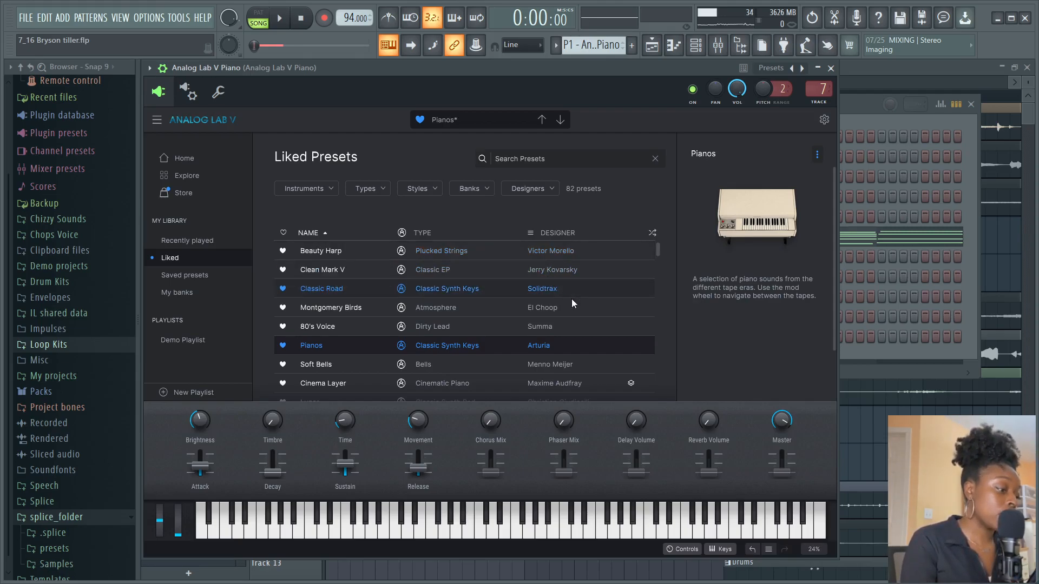
Try out the Pianos preset of the Analog Lab V Piano instrument with a few test notes.
key("z")
key("c")
key("b")
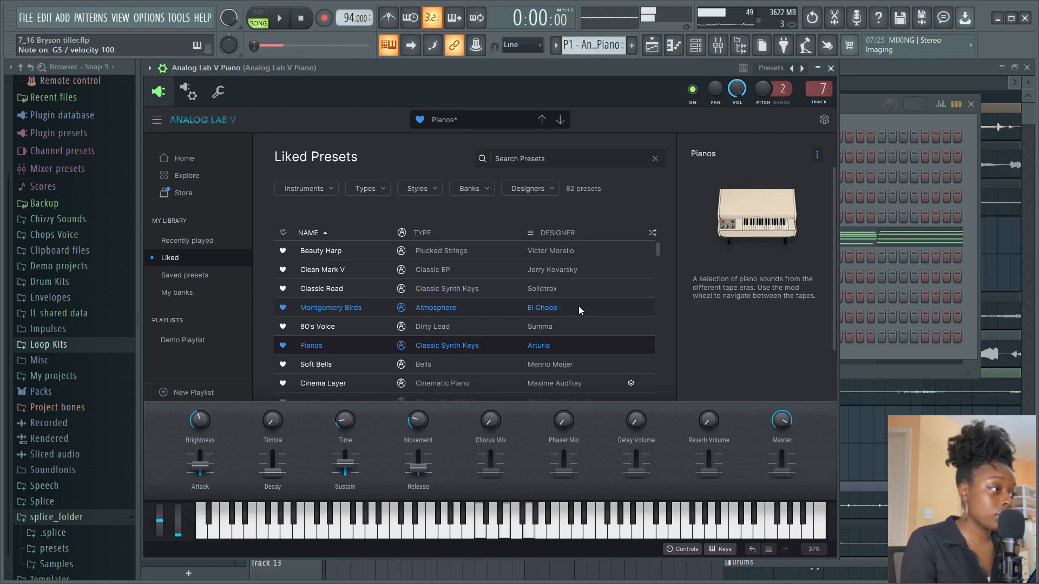
key("c")
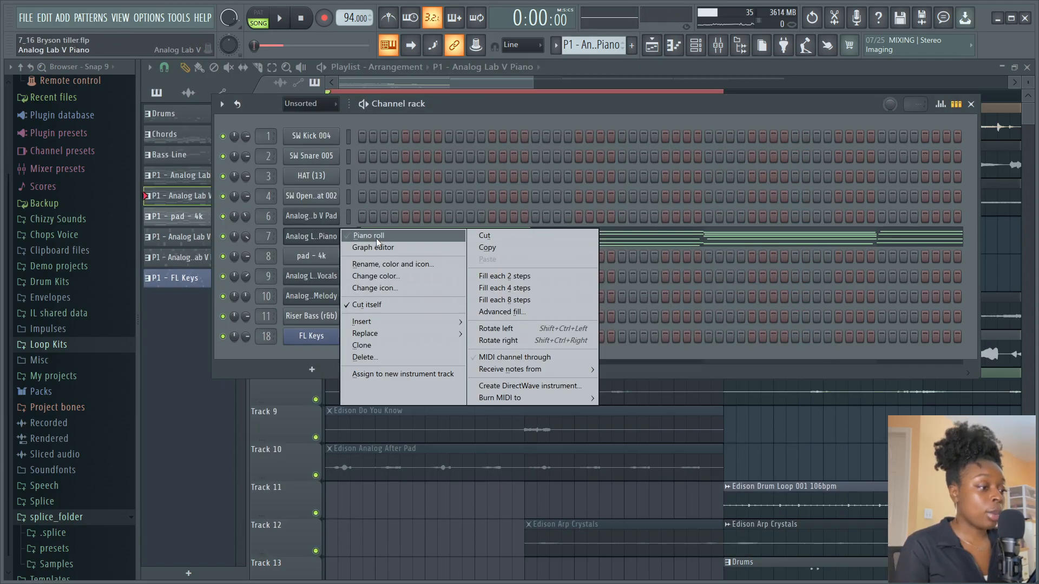
Examine the chord notes in the Analog Lab V Piano channel's piano roll and play back the pattern.
left_click(378, 238)
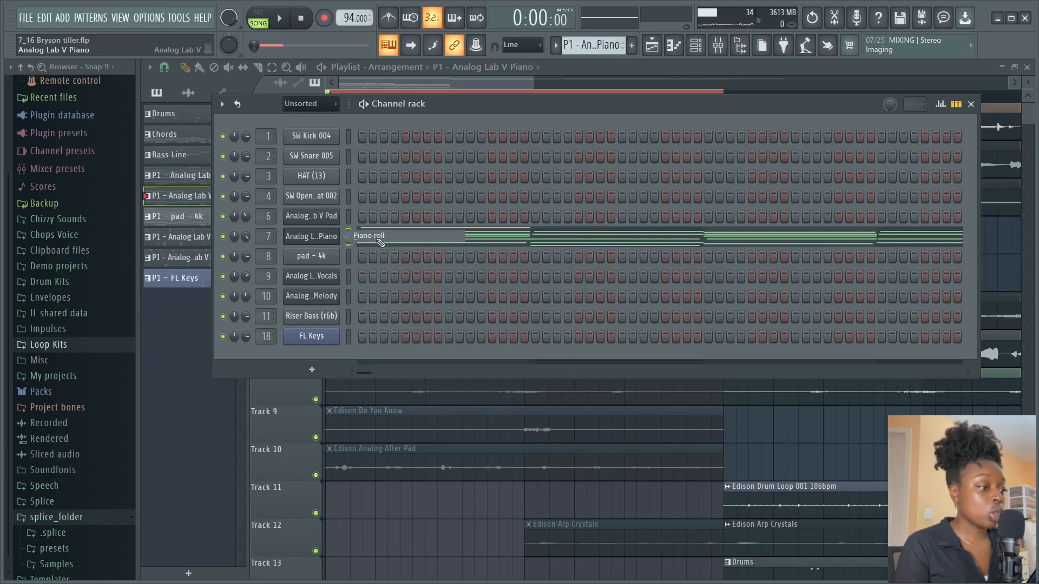
scroll(278, 238, "down", 3)
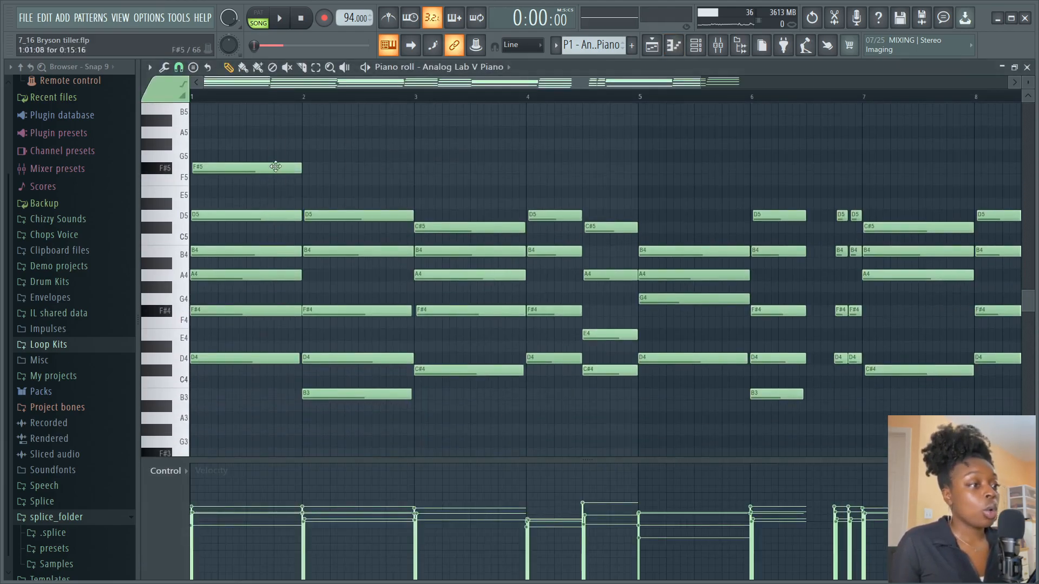
scroll(217, 104, "up", 2)
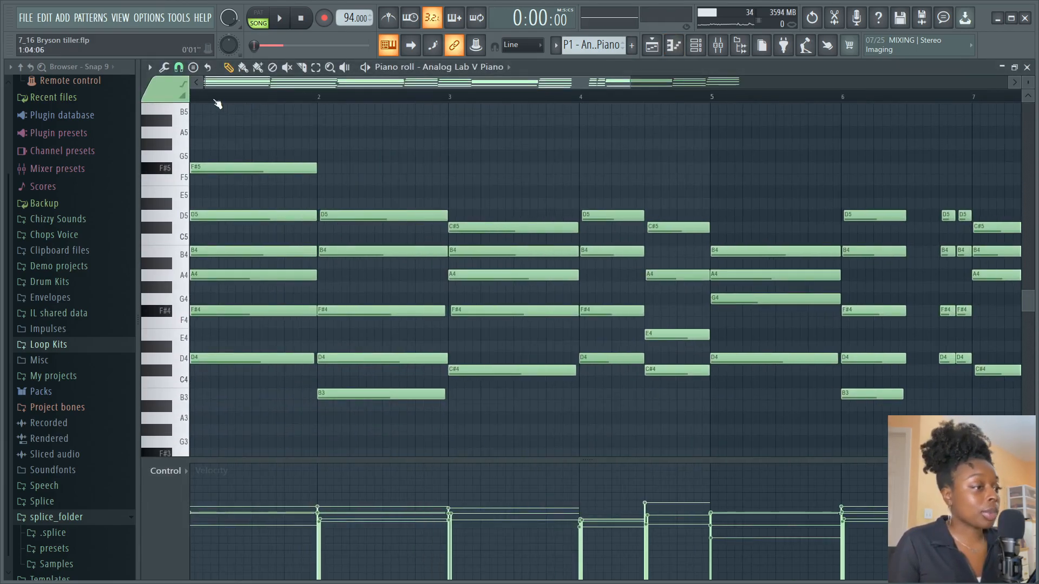
scroll(220, 104, "up", 2)
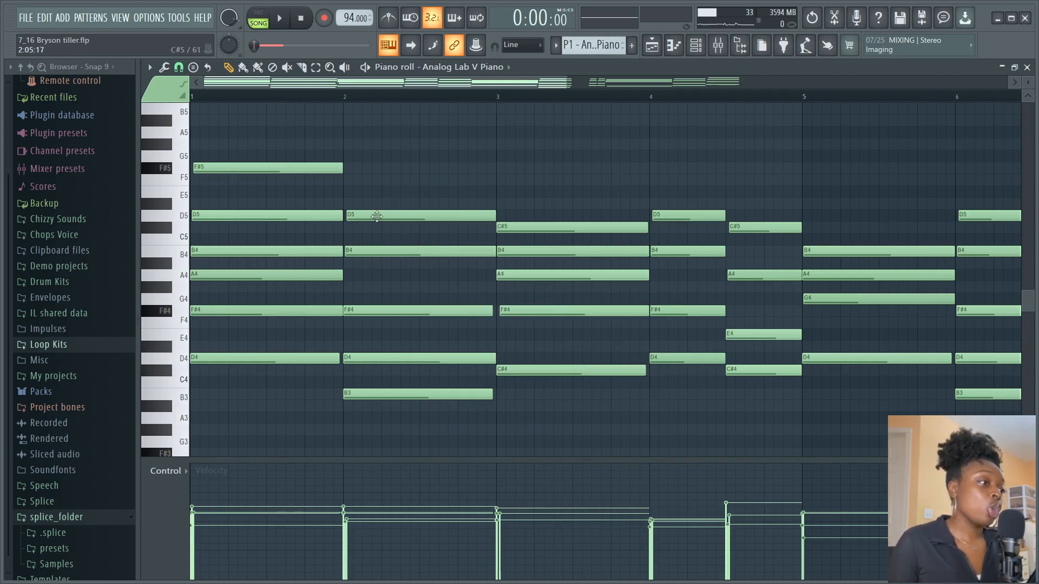
left_click(263, 169)
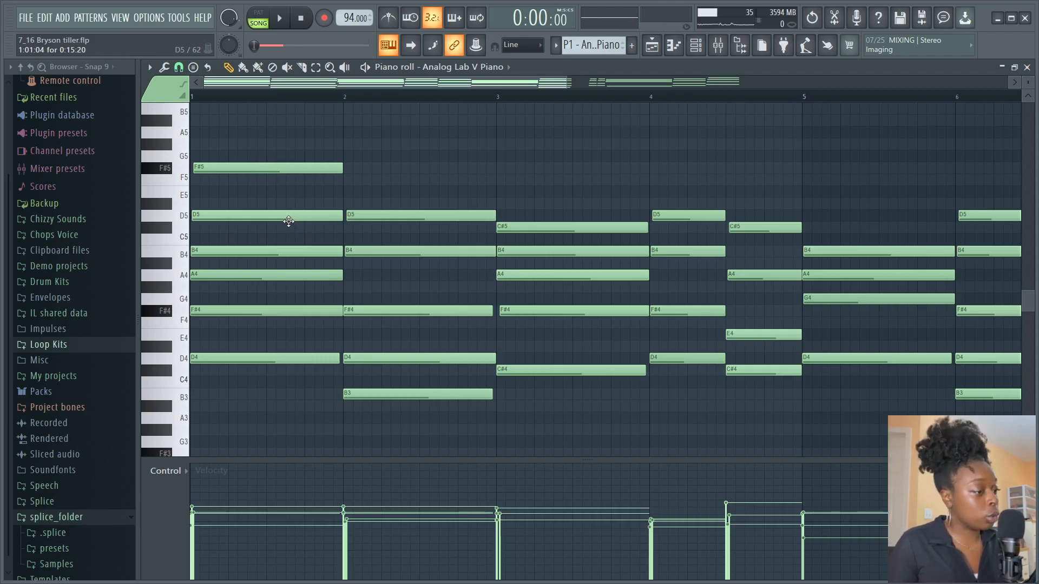
scroll(295, 211, "down", 2)
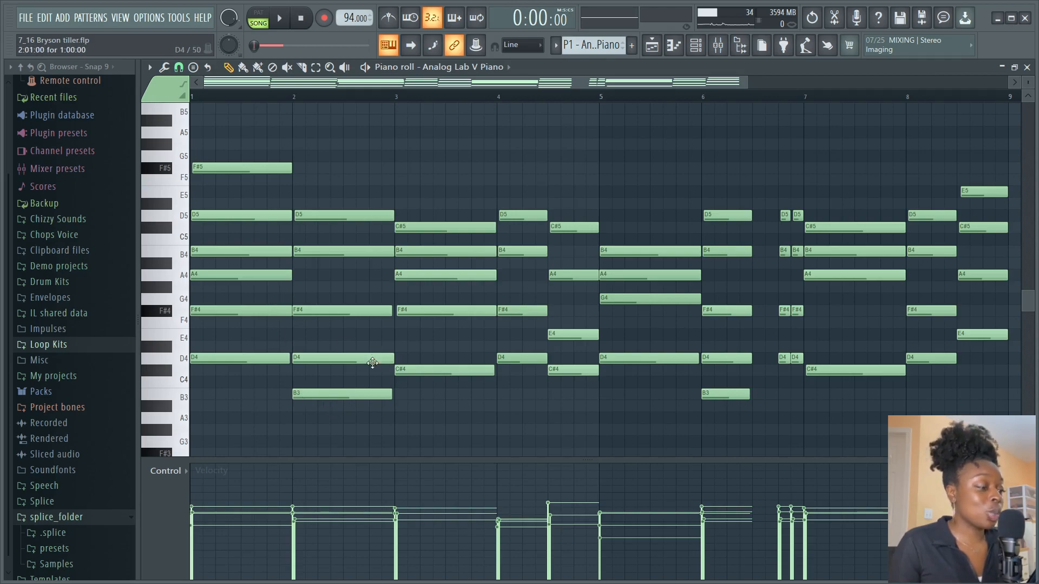
left_click(281, 21)
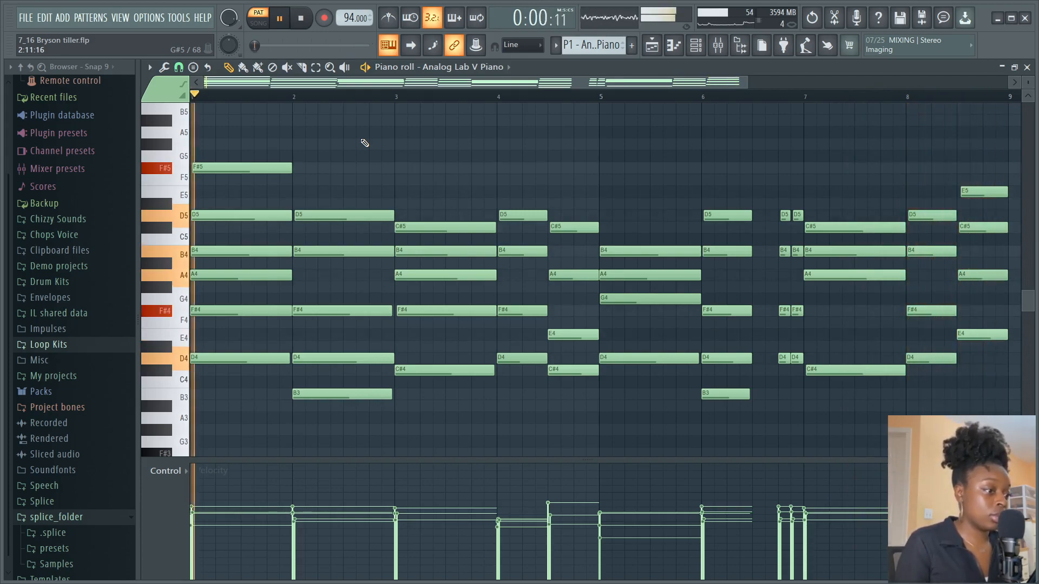
key("space")
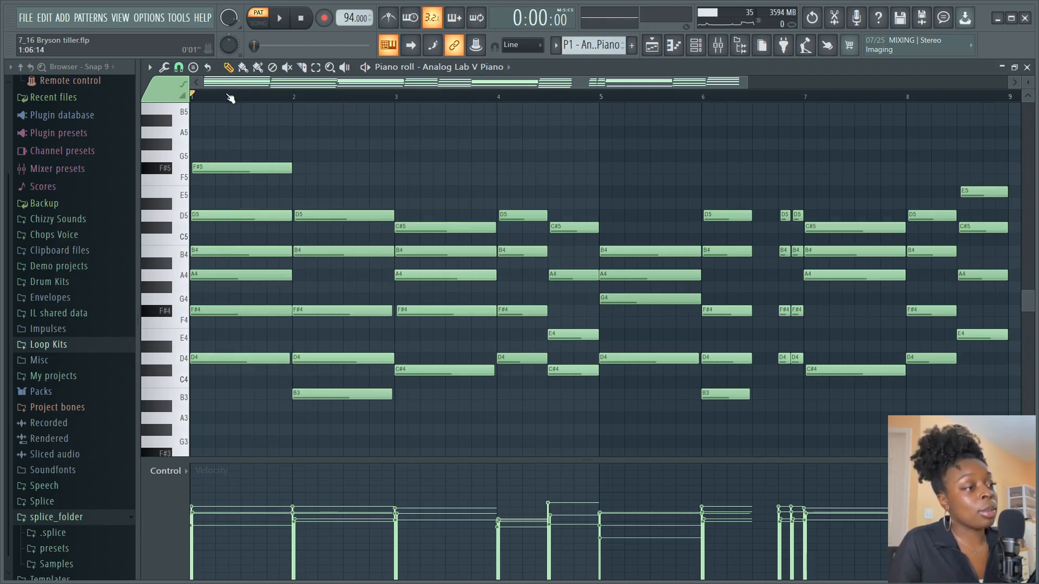
Examine the Fruity Chorus, Vinyl, Fruity parametric EQ 2 and Fruity Reeverb 2 effects on the Analog Lab V Piano mixer track.
scroll(227, 97, "up", 1)
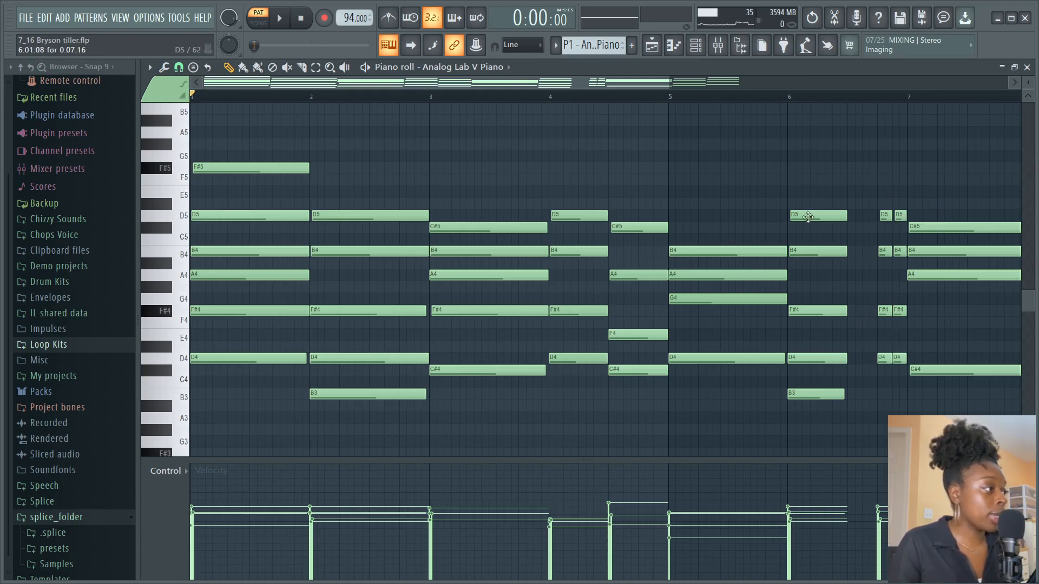
left_click(718, 45)
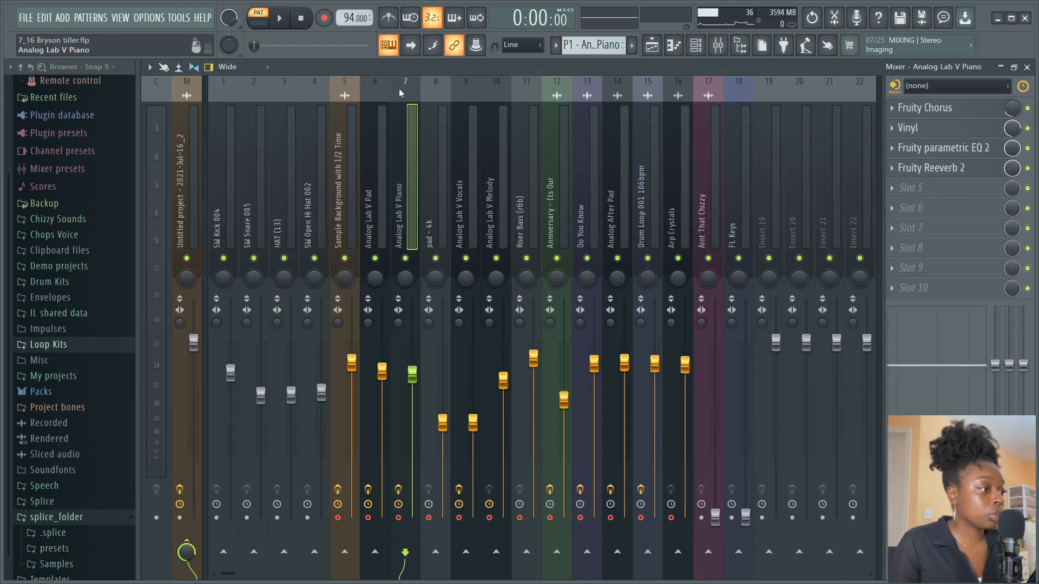
left_click(924, 108)
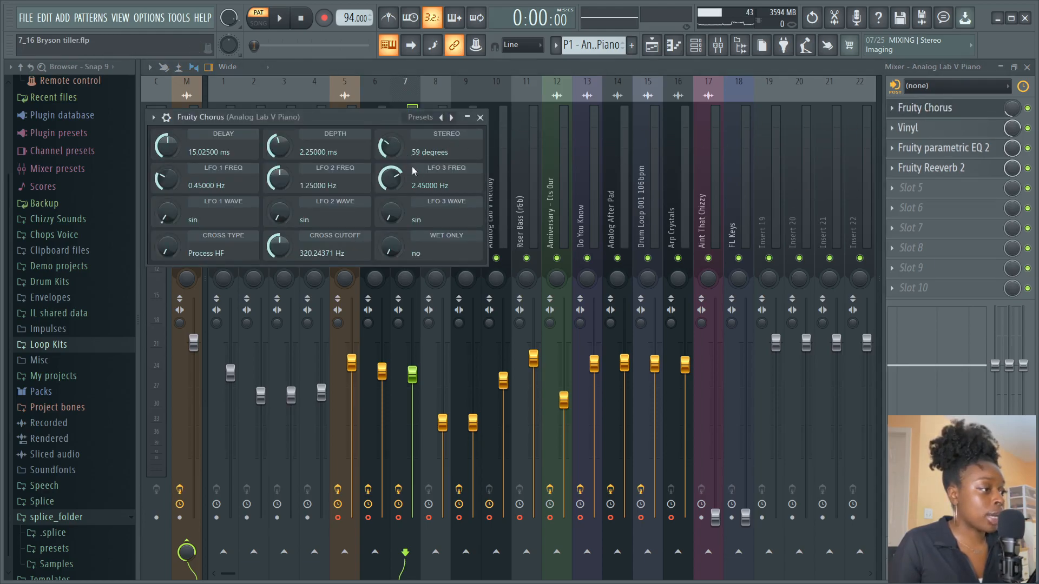
left_click(480, 117)
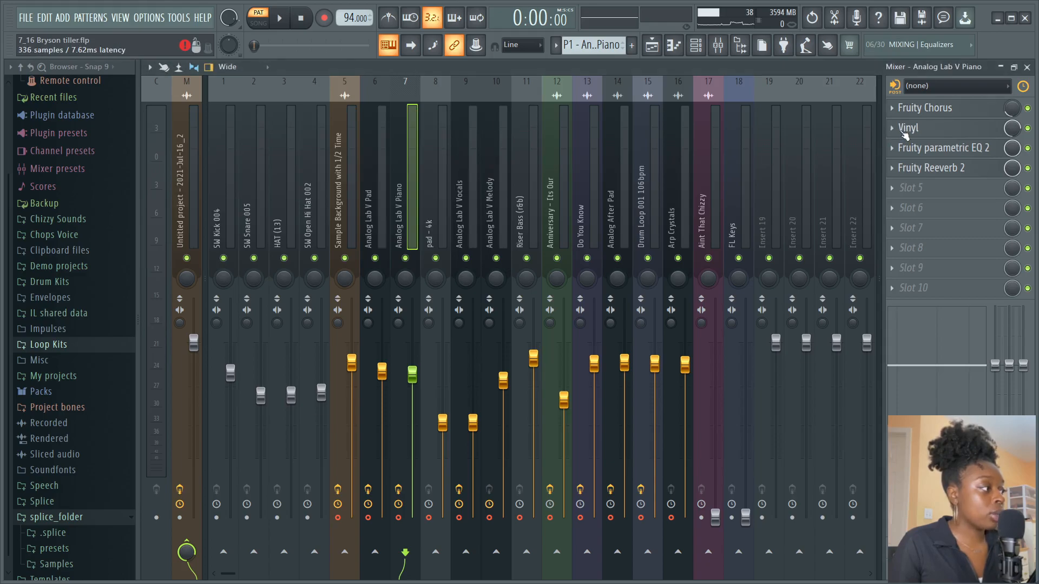
left_click(905, 134)
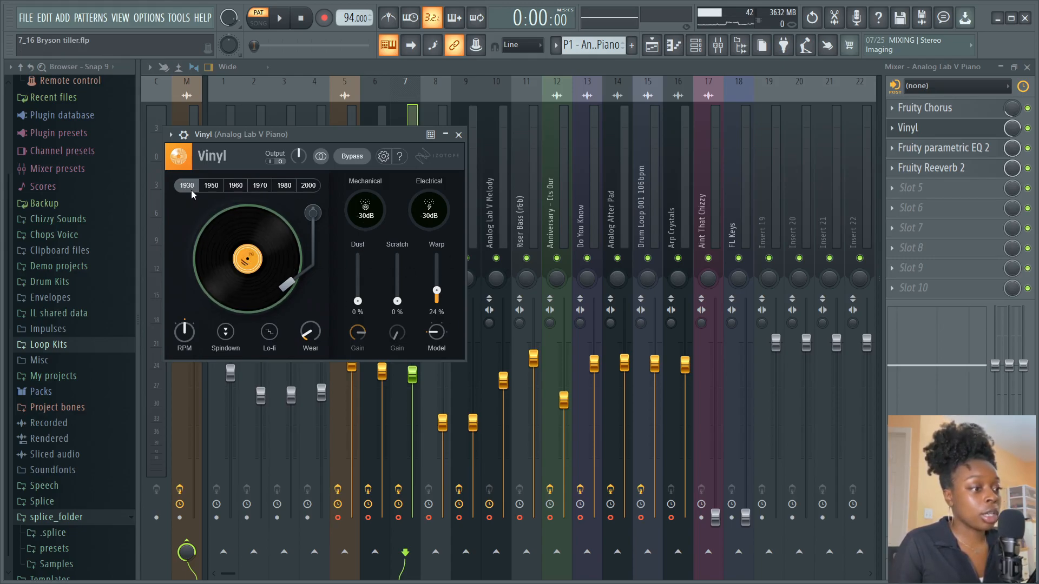
left_click(458, 134)
left_click(943, 148)
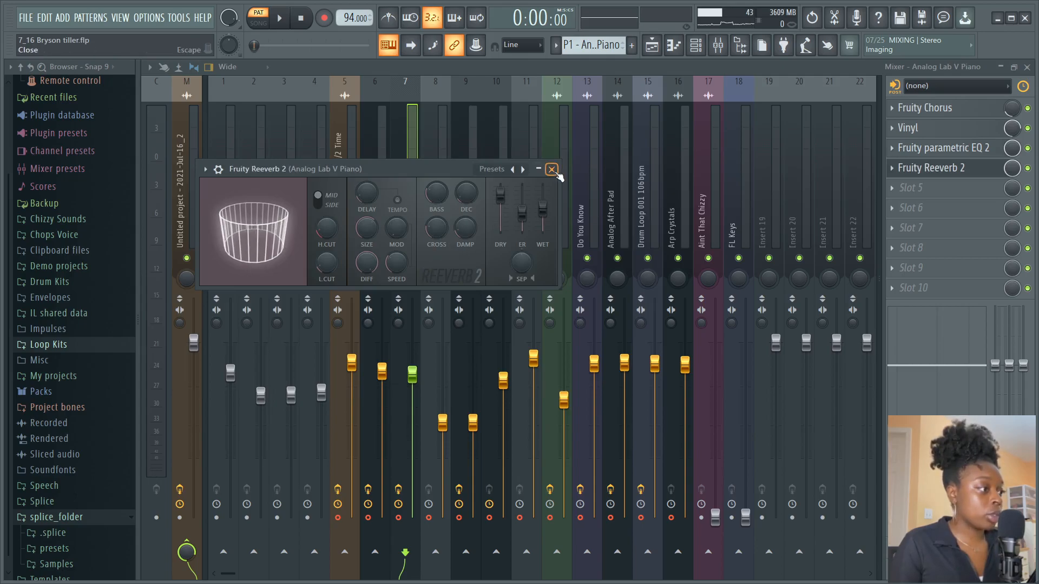
left_click(552, 169)
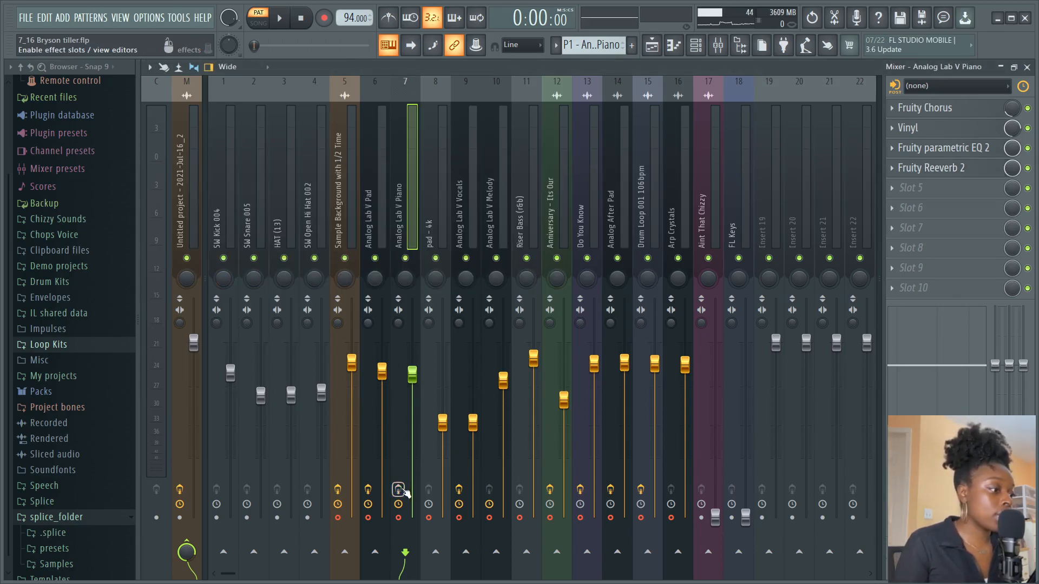
Compare the piano pattern's playback with and without its mixer effects, and disarm the mixer tracks from recording.
key("space")
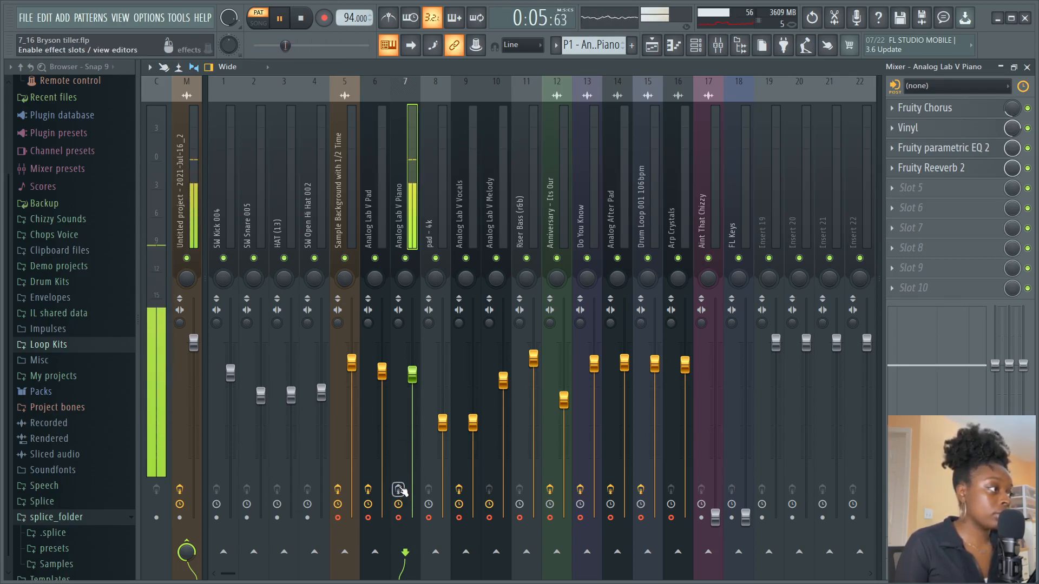
key("space")
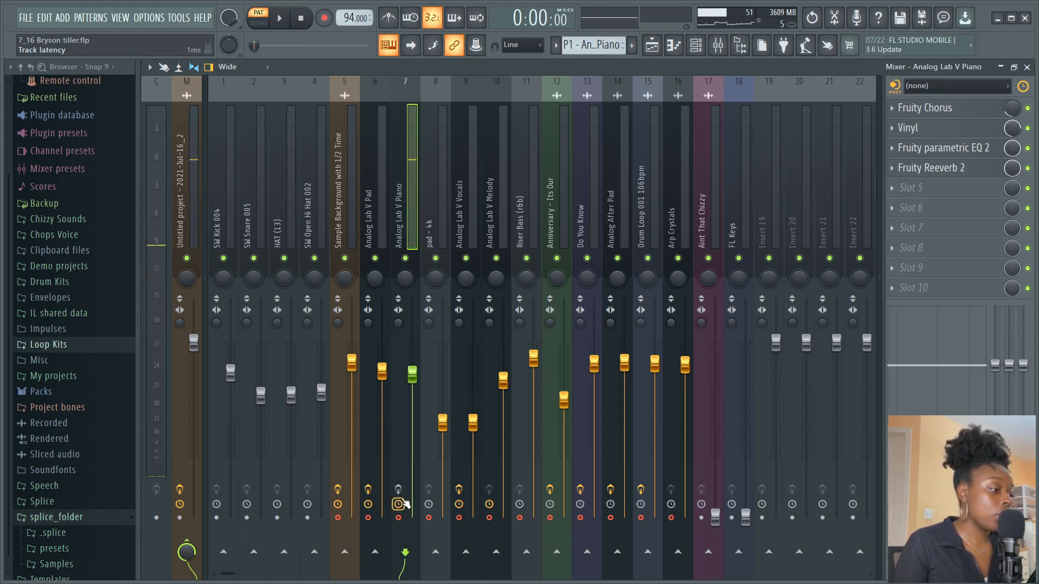
key("space")
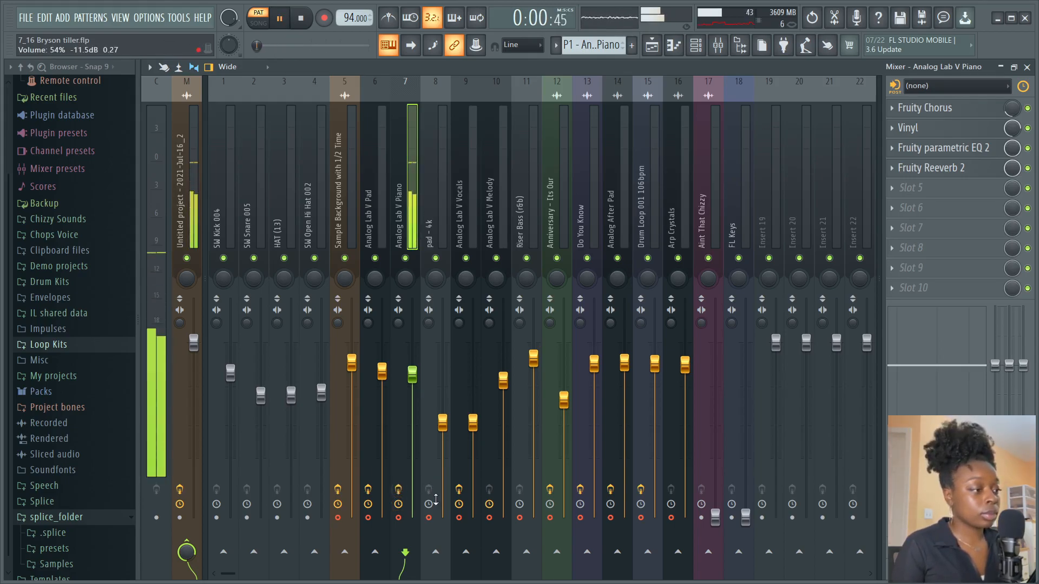
left_click(428, 518)
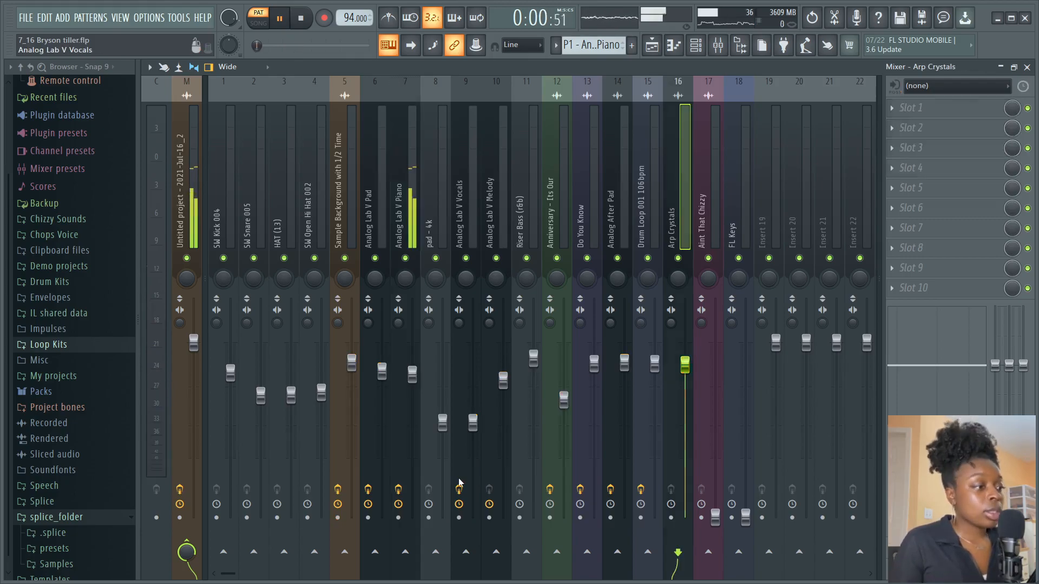
key("space")
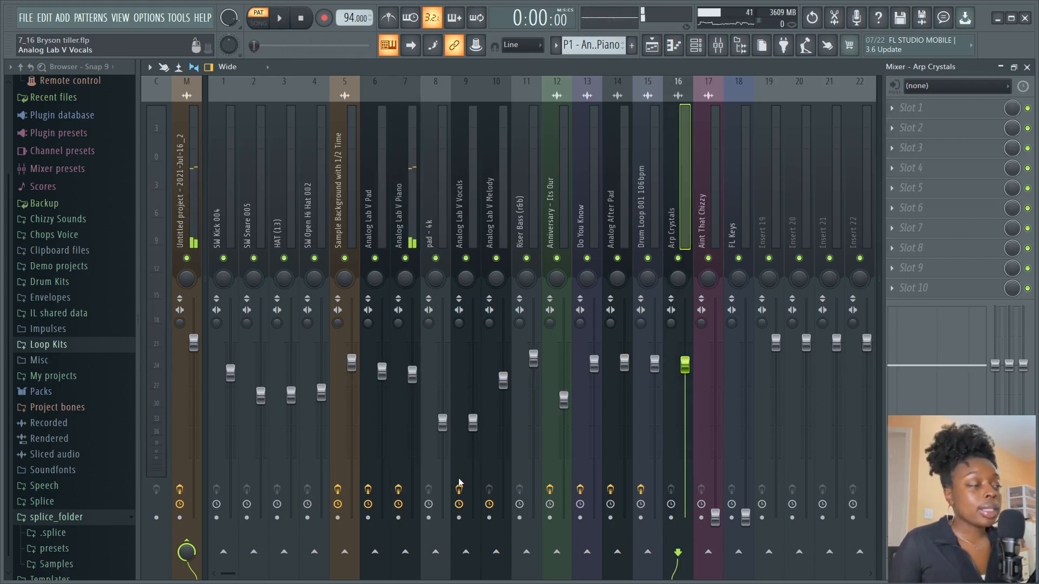
Select the P1 - Analog Lab V Pad pattern and show its notes in the piano roll.
left_click(696, 45)
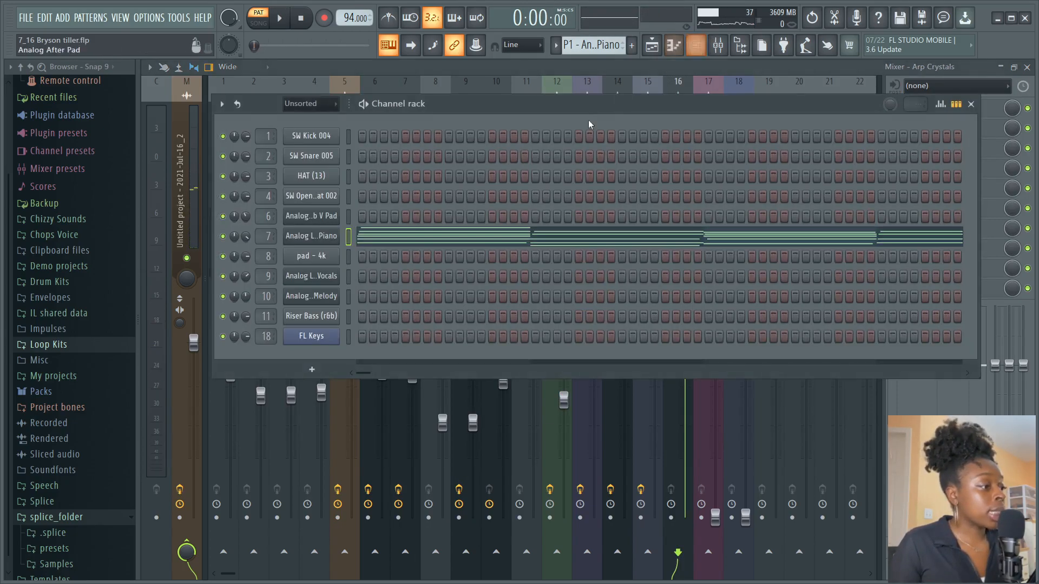
left_click(653, 45)
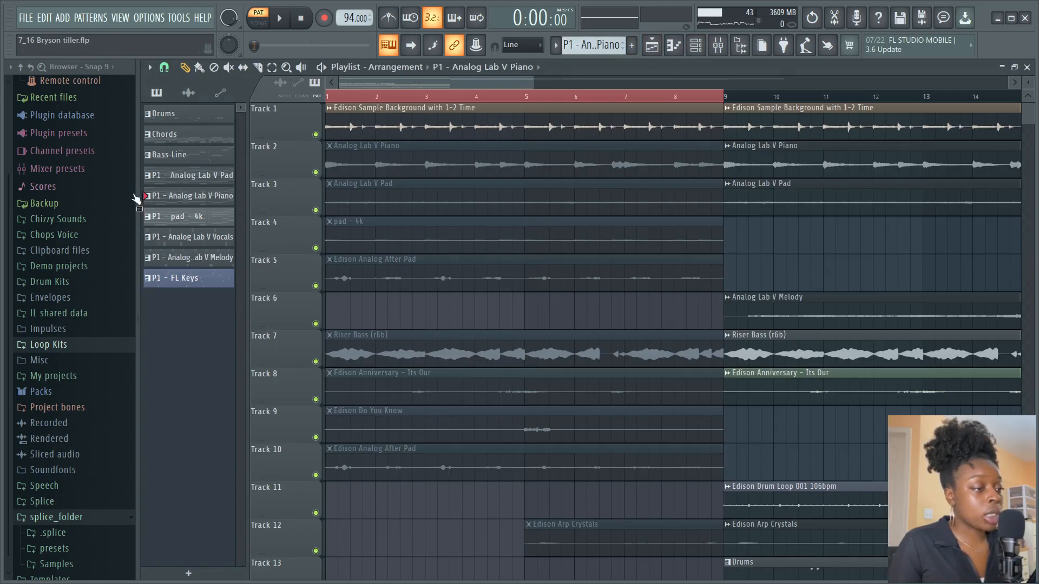
left_click(194, 177)
key("F7")
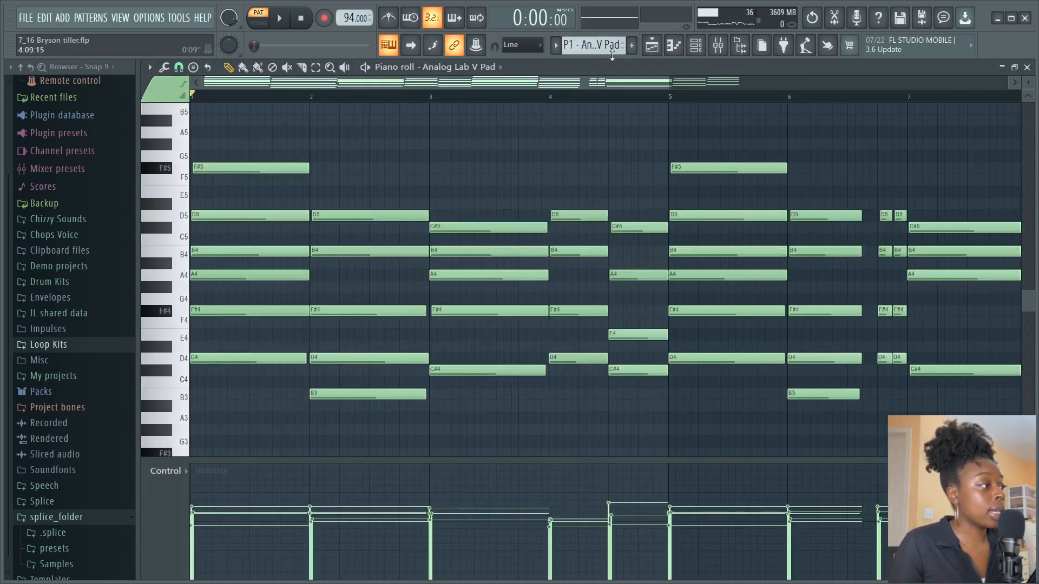
Try out the Appreciation preset of the Analog Lab V Pad instrument with a few test notes.
left_click(696, 45)
left_click(328, 216)
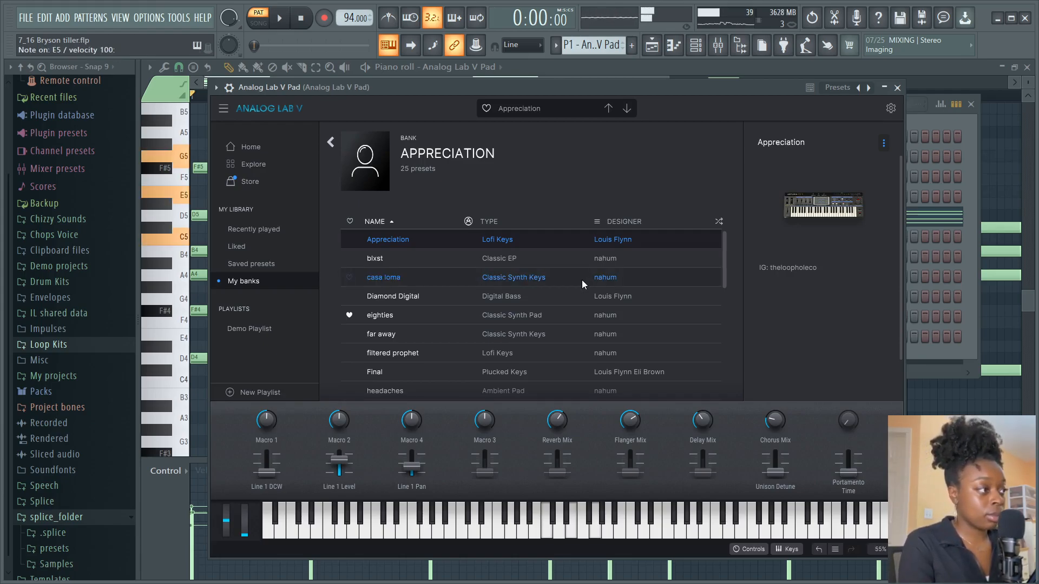
key("Escape")
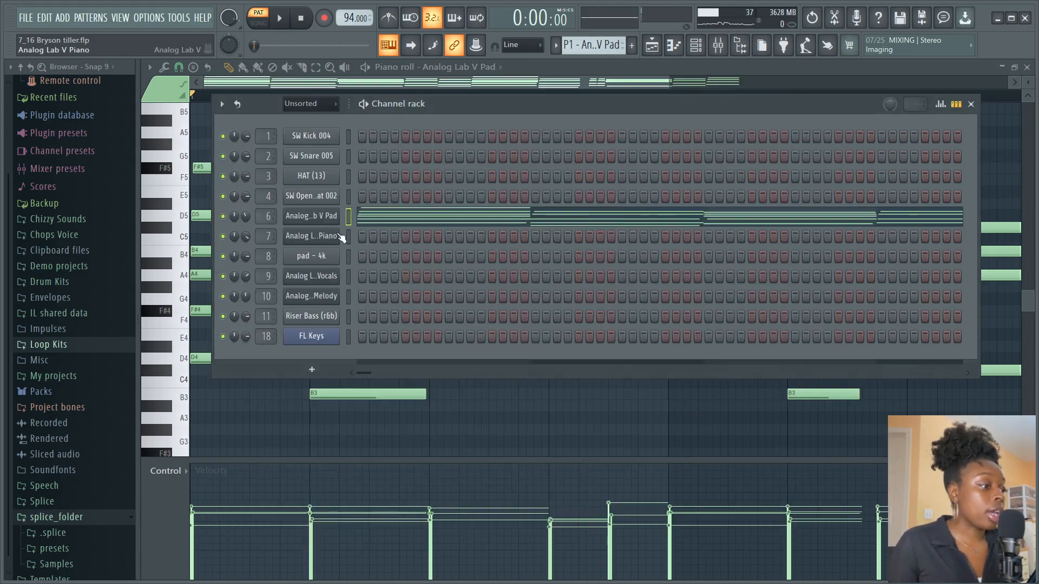
Play back the Analog Lab V Pad pattern in its piano roll with the channel rack closed.
right_click(328, 215)
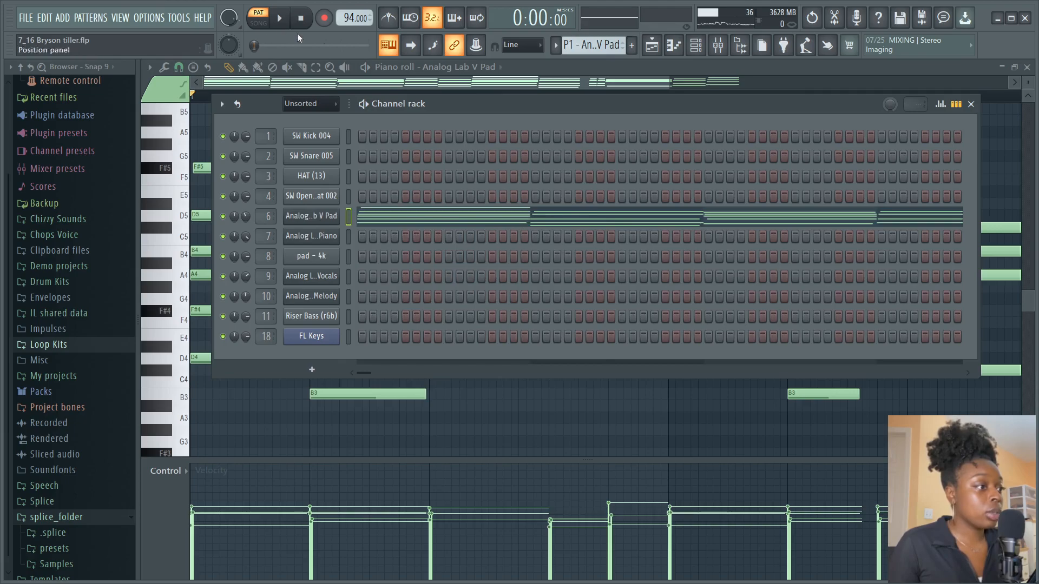
left_click(971, 104)
key("space")
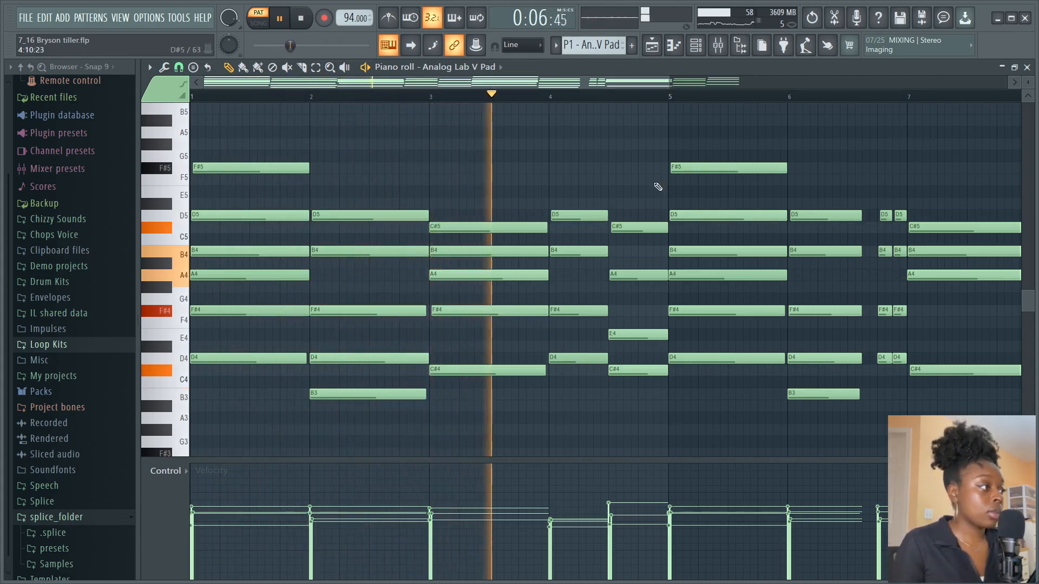
key("space")
Examine the Fruity parametric EQ 2 curve on the Analog Lab V Pad mixer track.
left_click(718, 50)
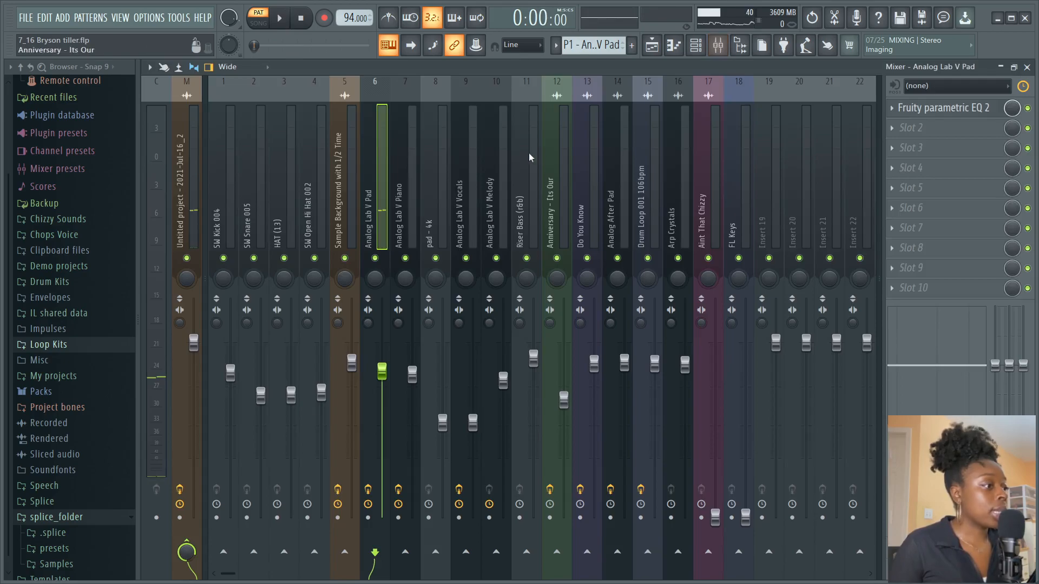
left_click(955, 110)
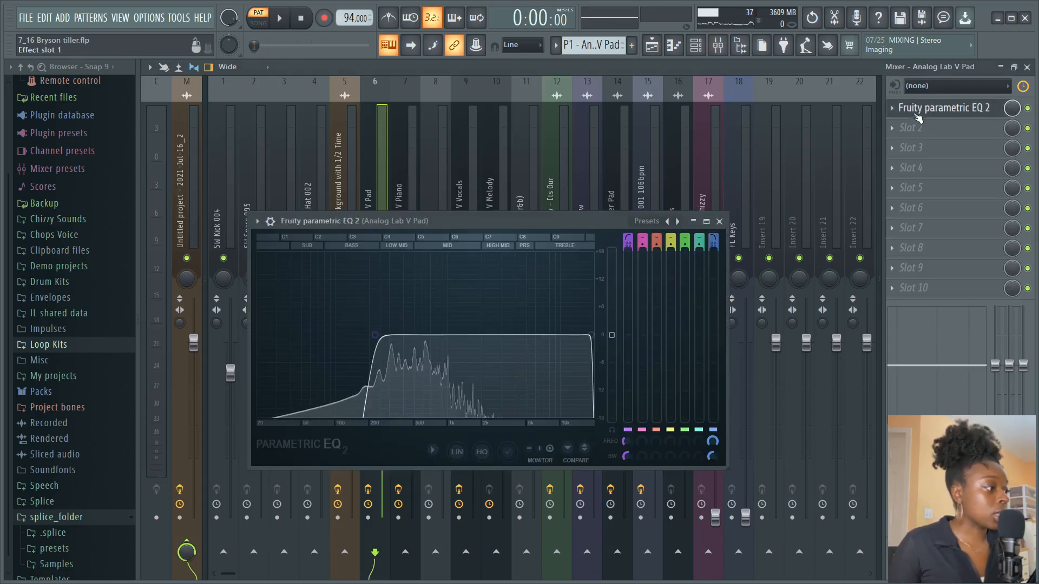
left_click(719, 221)
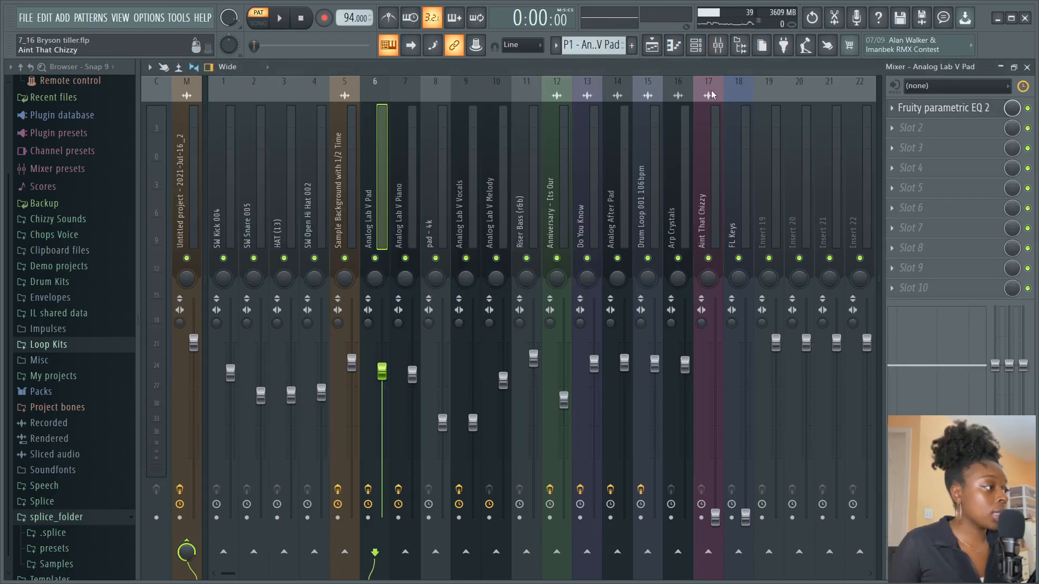
Select the P1 - pad - 4k pattern and show its channels in the channel rack.
key("F5")
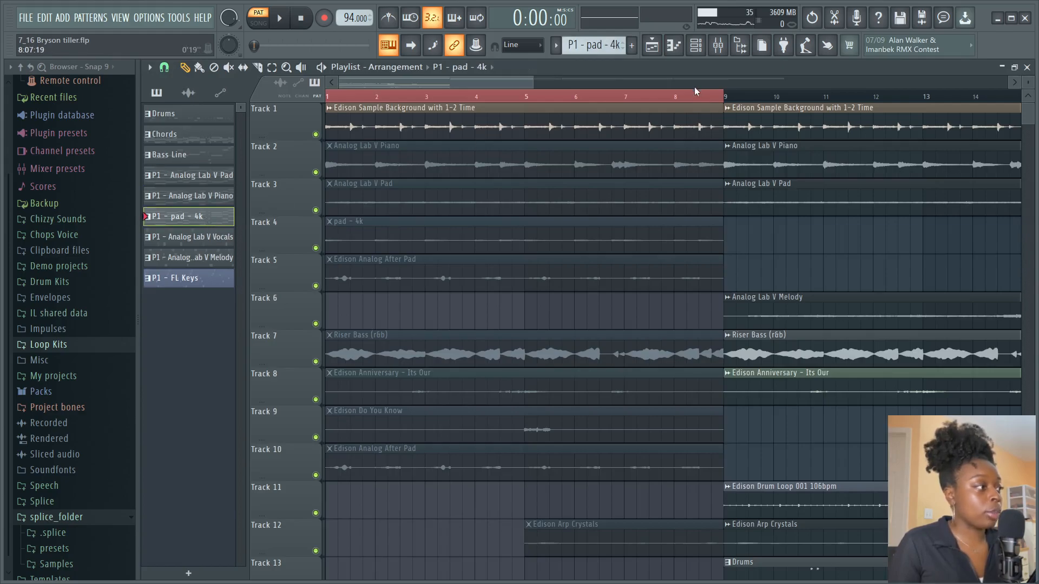
left_click(695, 54)
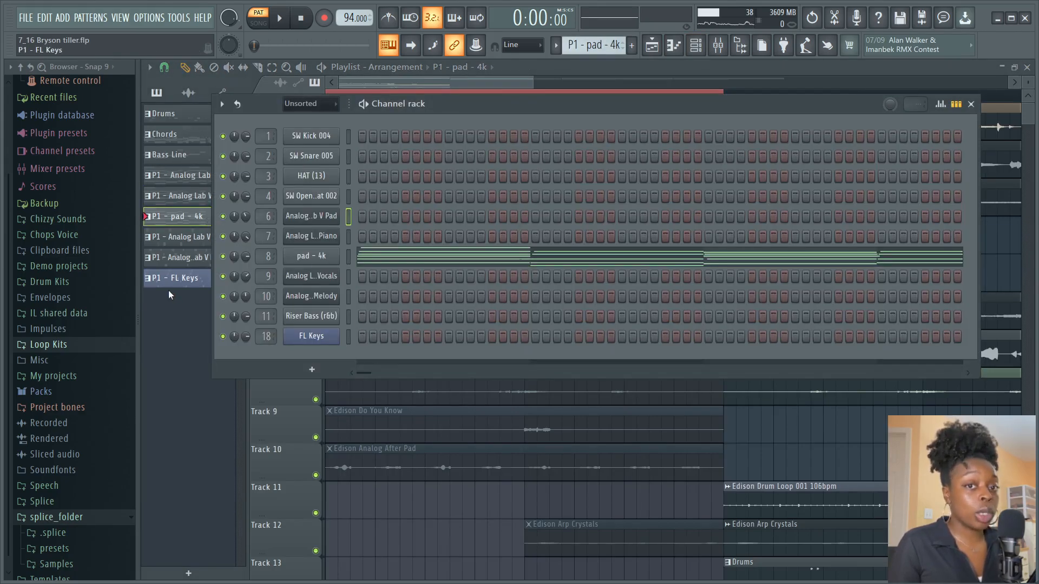
scroll(67, 437, "down", 1)
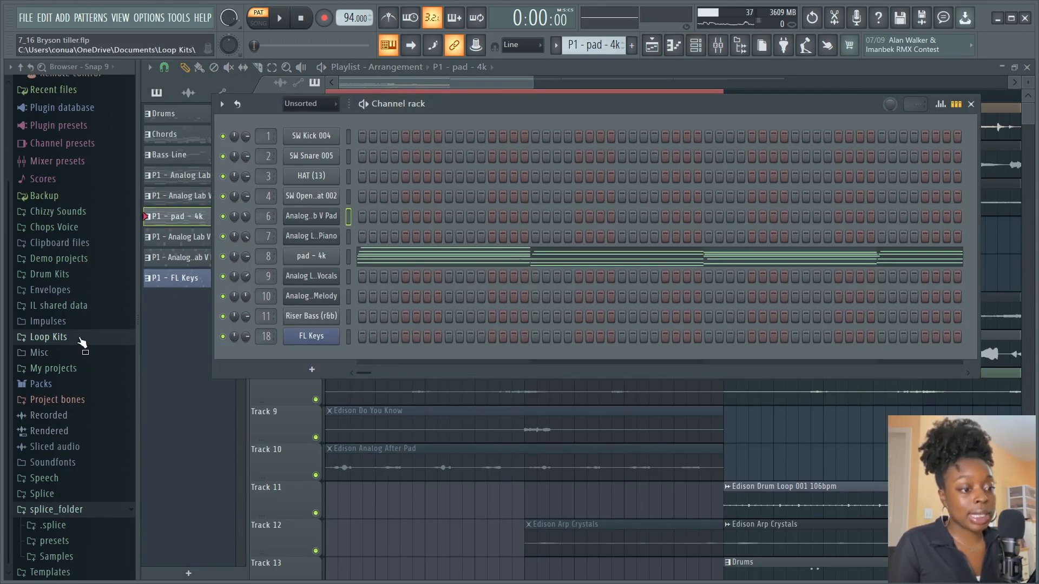
Play back the pad - 4k channel's notes from its piano roll and check its mixer track for effects.
right_click(336, 255)
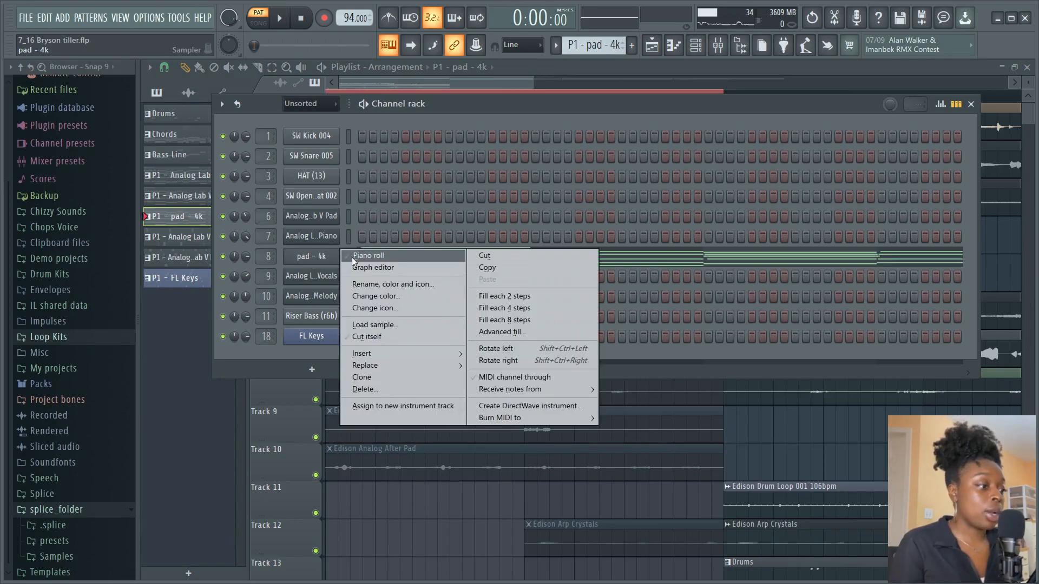
left_click(354, 258)
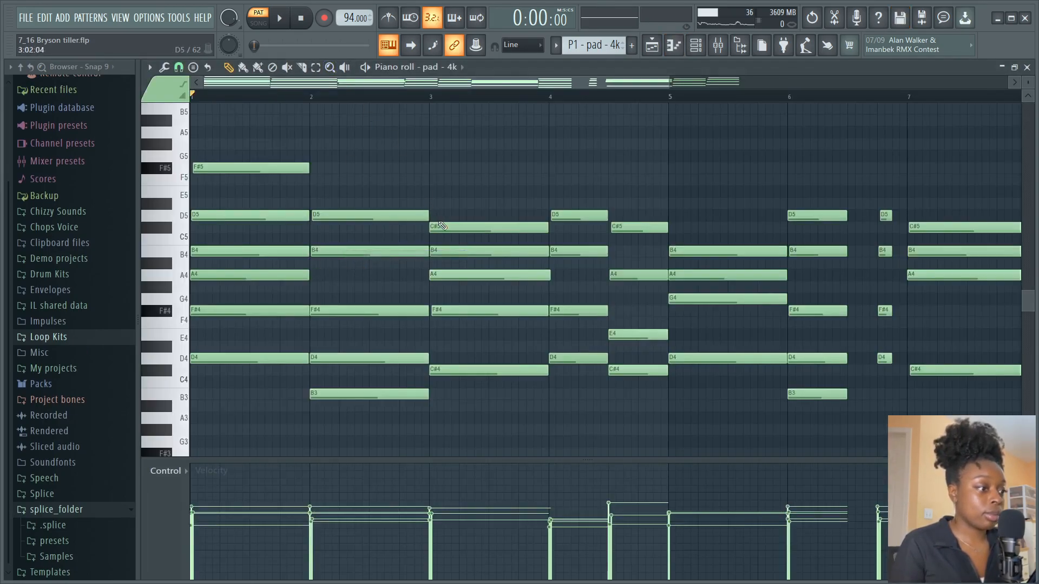
key("space")
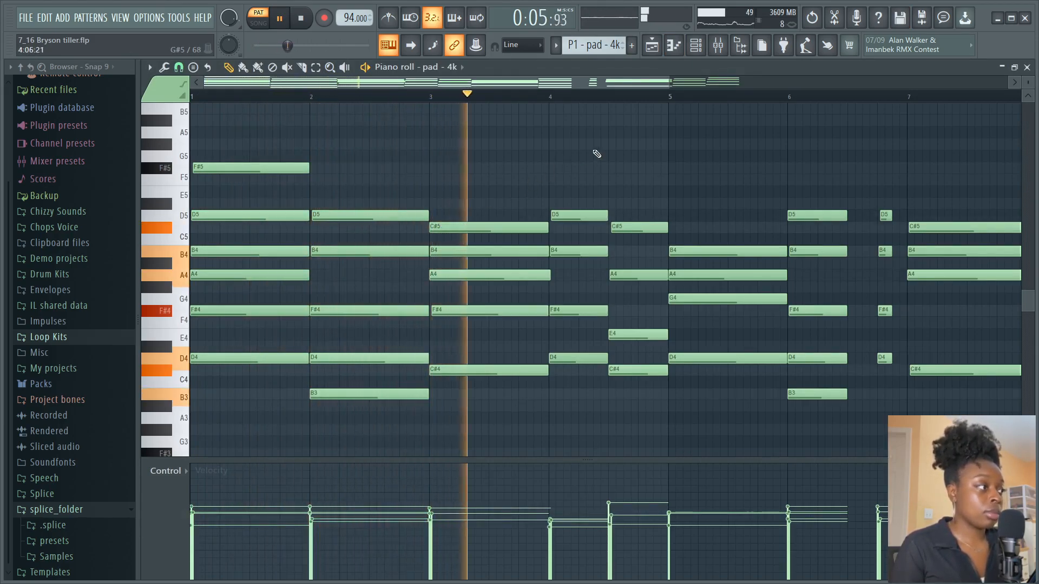
key("F9")
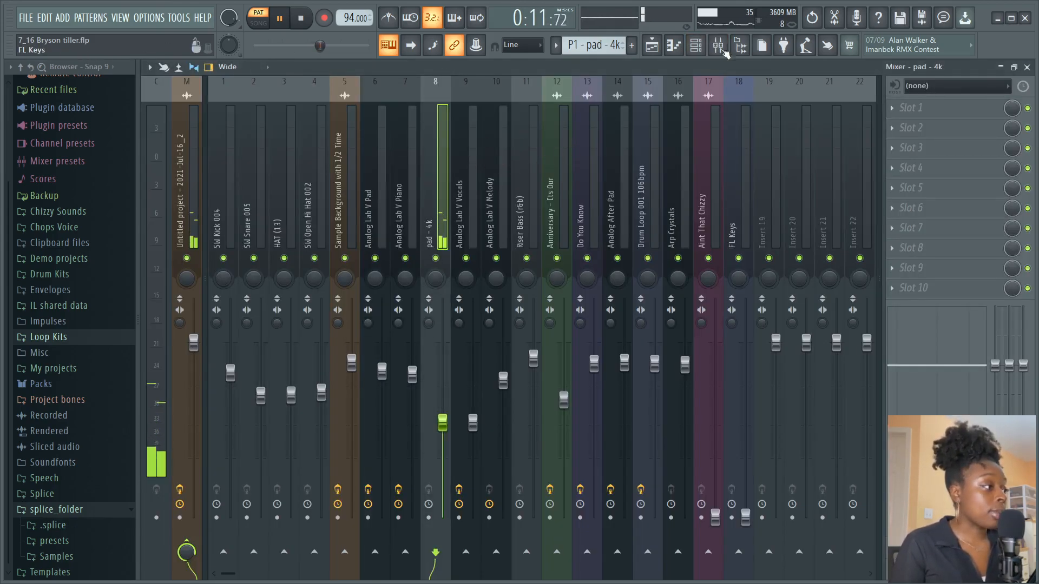
Find the Edison Analog After Pad clip in the playlist and examine its sample settings.
left_click(653, 48)
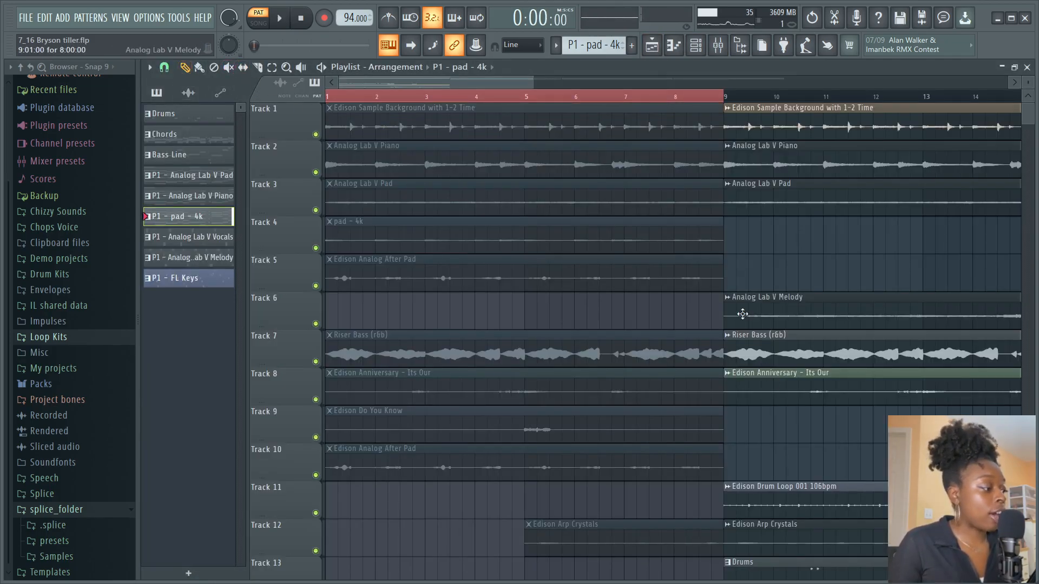
scroll(682, 352, "down", 3)
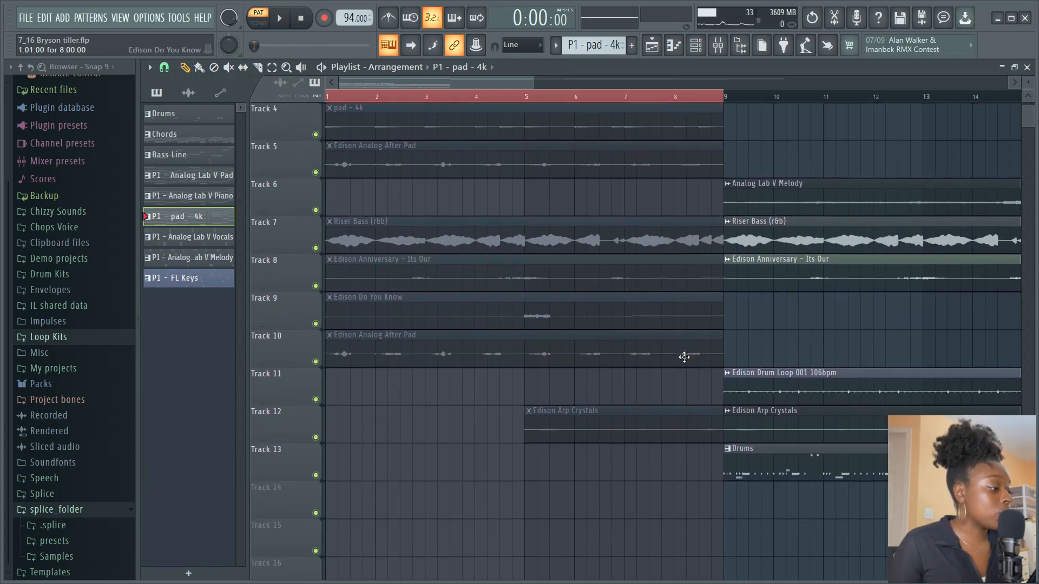
scroll(684, 358, "up", 2)
left_click(470, 424)
scroll(394, 317, "up", 1)
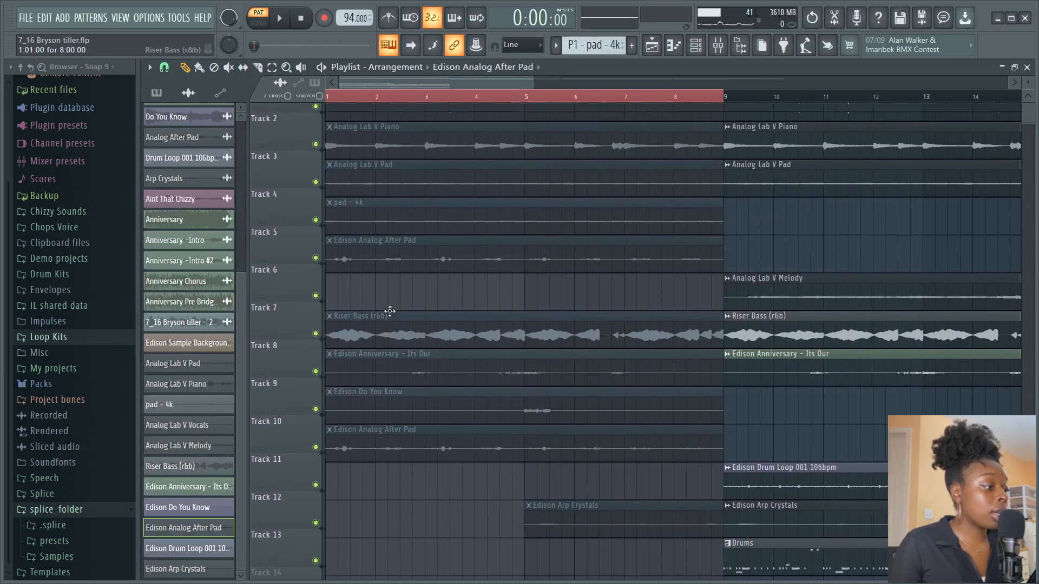
double_click(383, 460)
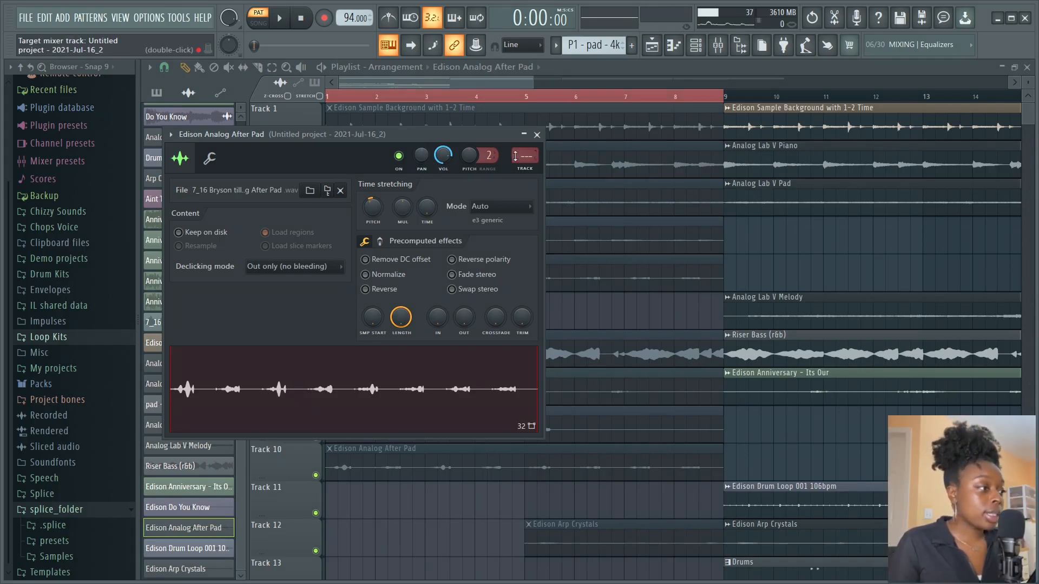
left_click(537, 135)
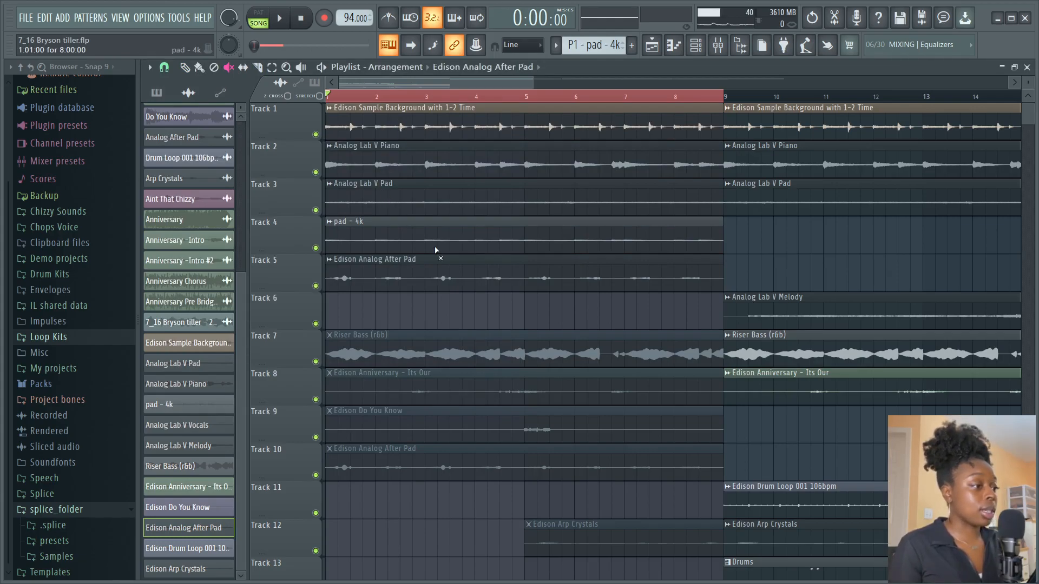
Play back the first eight bars of the song with the sample, piano and pad clips on Tracks 1 to 5.
key("space")
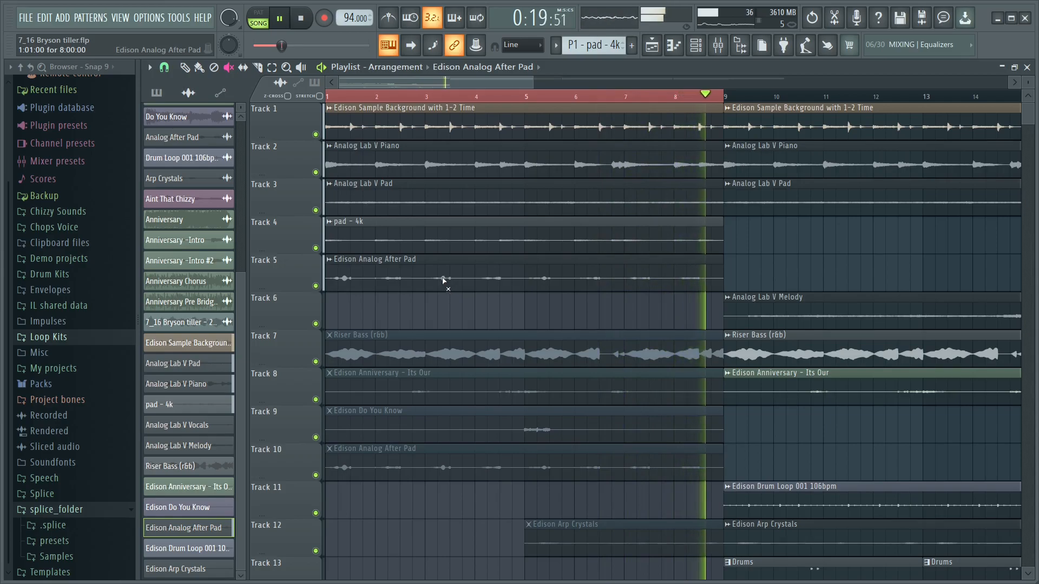
Stop the song, select the Bass Line pattern and examine the Riser Bass (r&b) channel's sample settings.
key("space")
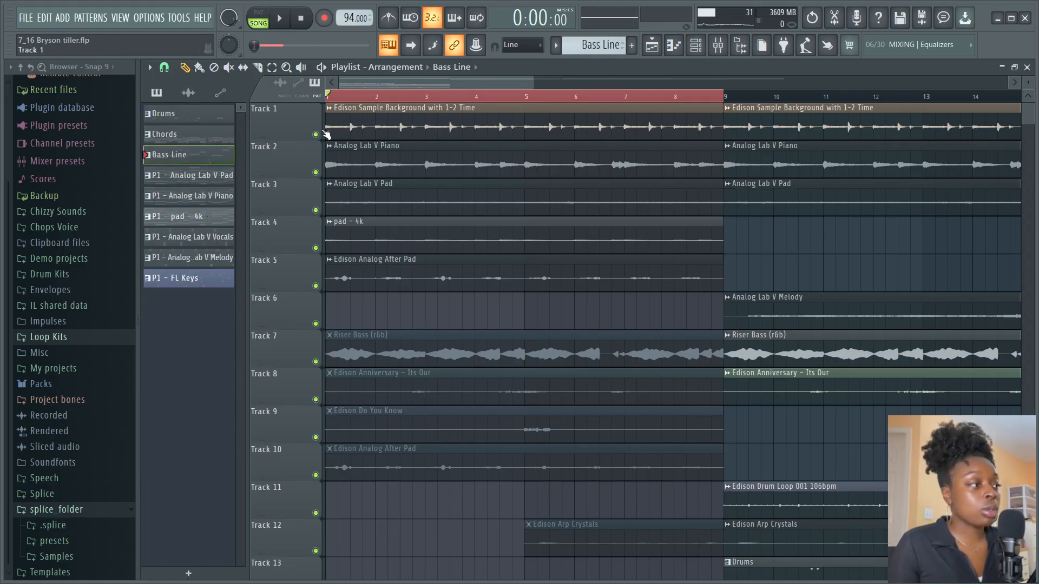
left_click(683, 46)
left_click(316, 324)
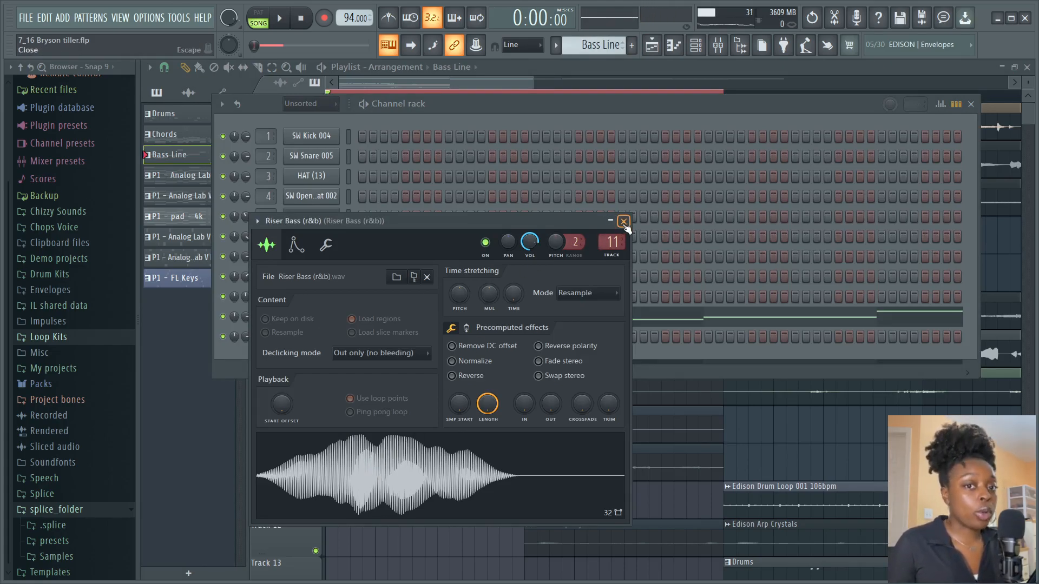
left_click(624, 221)
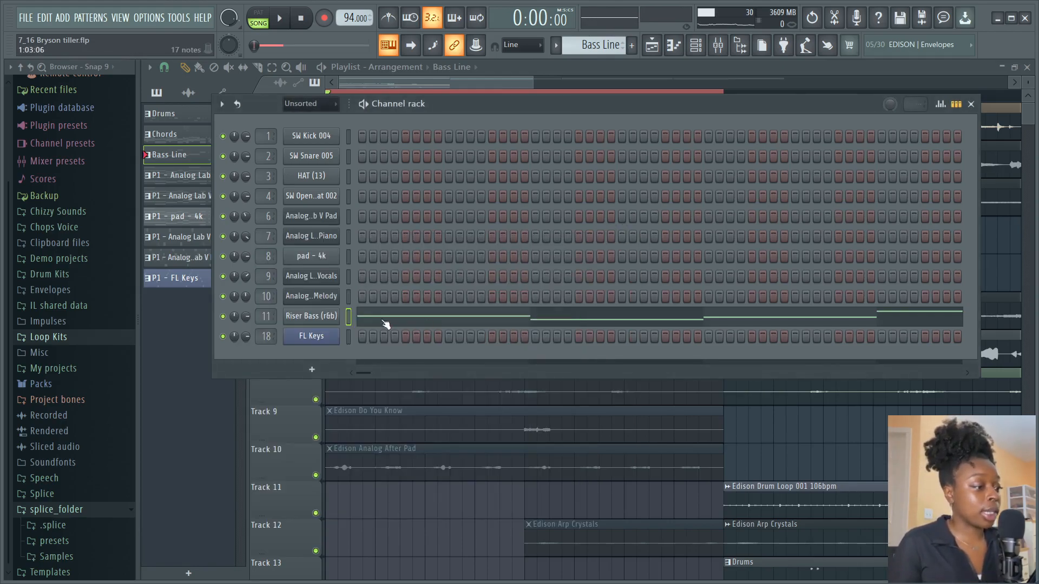
Play back the Riser Bass (r&b) notes of the Bass Line pattern from the piano roll and return to the playlist.
right_click(334, 319)
left_click(352, 317)
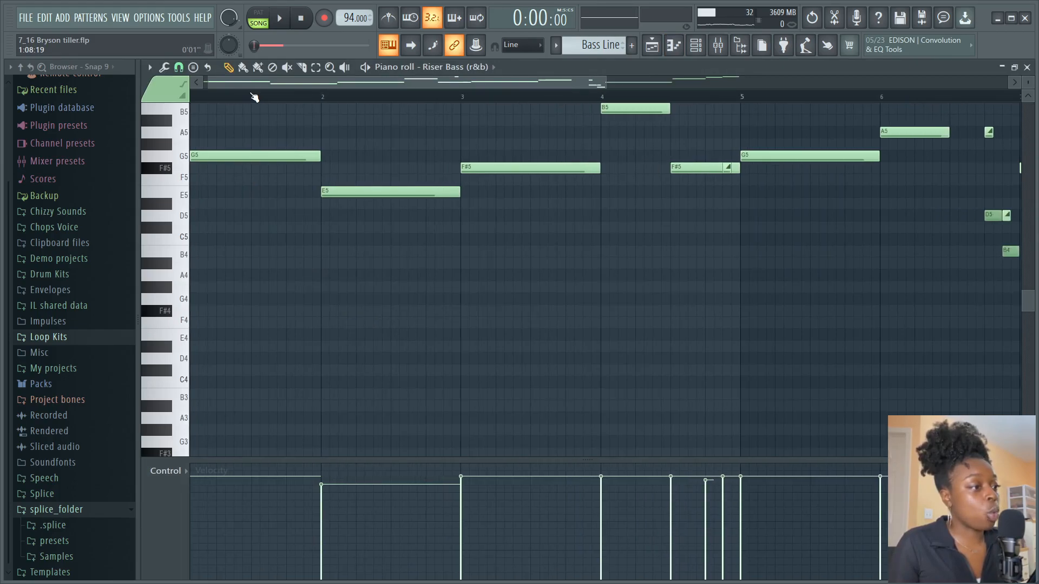
scroll(292, 114, "up", 3)
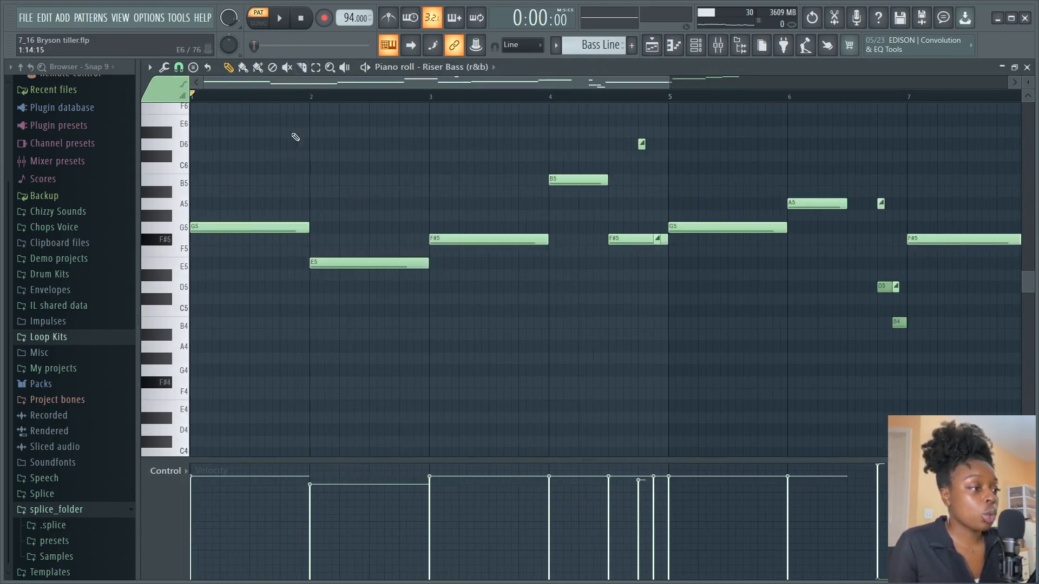
left_click(282, 20)
scroll(420, 111, "down", 2, "ctrl")
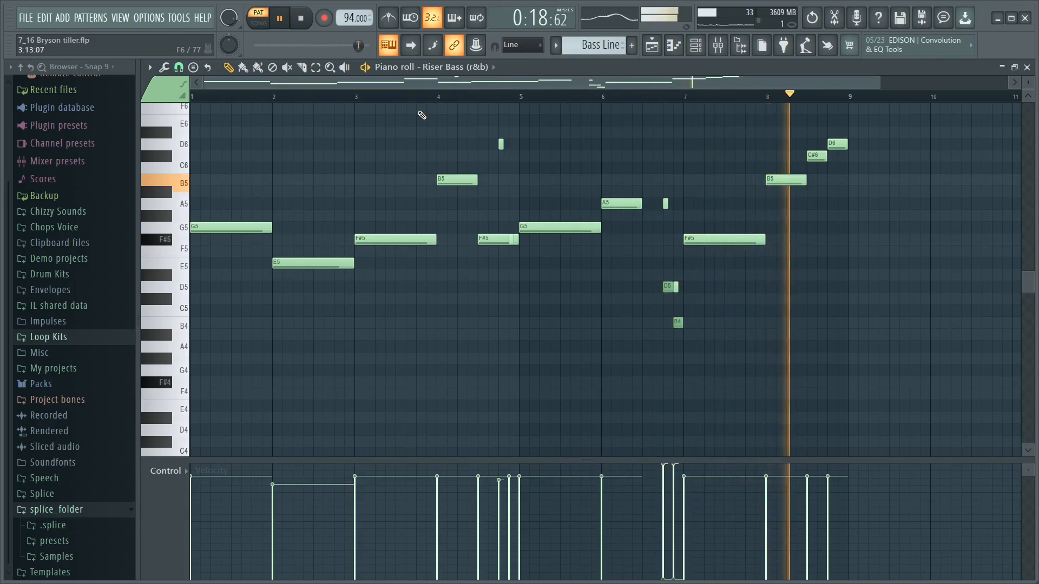
key("space")
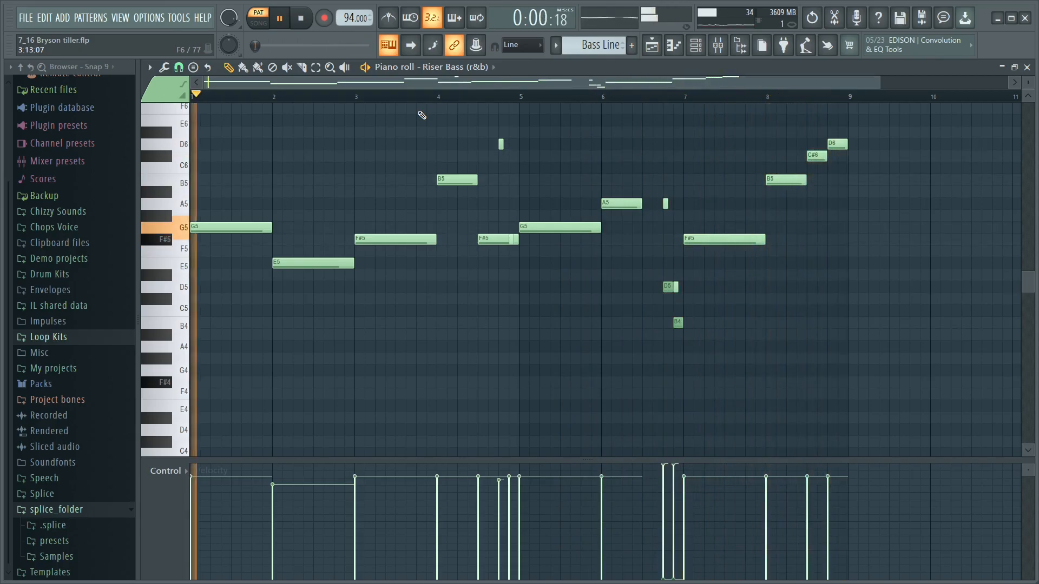
key("F5")
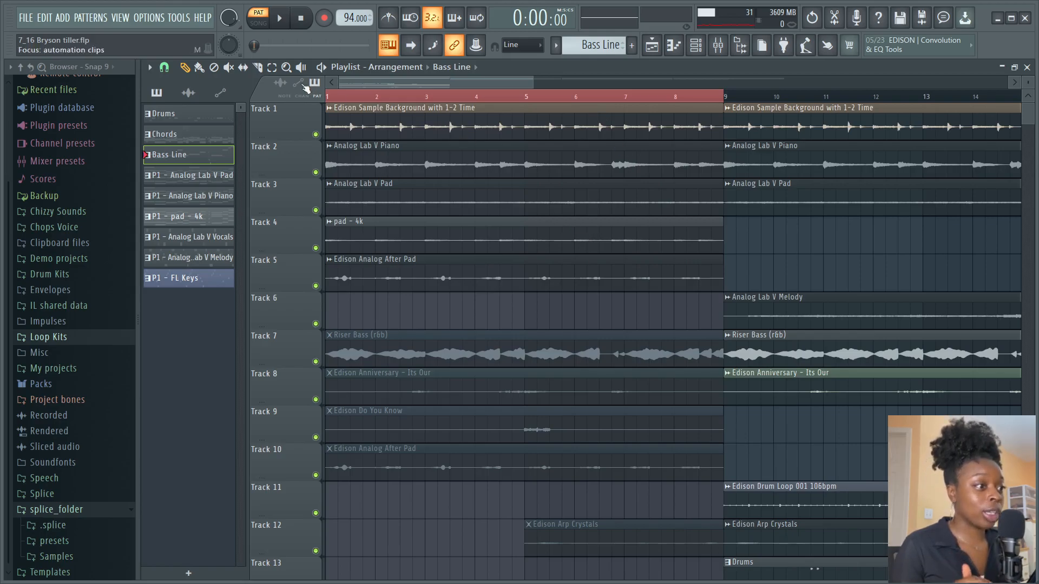
Unmute the first Riser Bass (r&b) clip on Track 7 and play back the first eight bars in song mode.
left_click(230, 69)
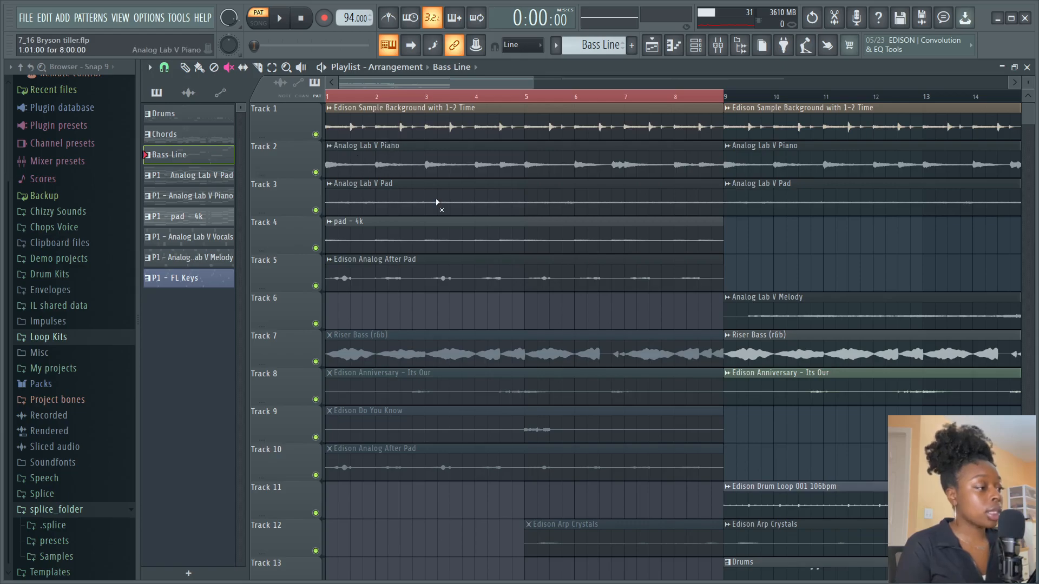
left_click(506, 345)
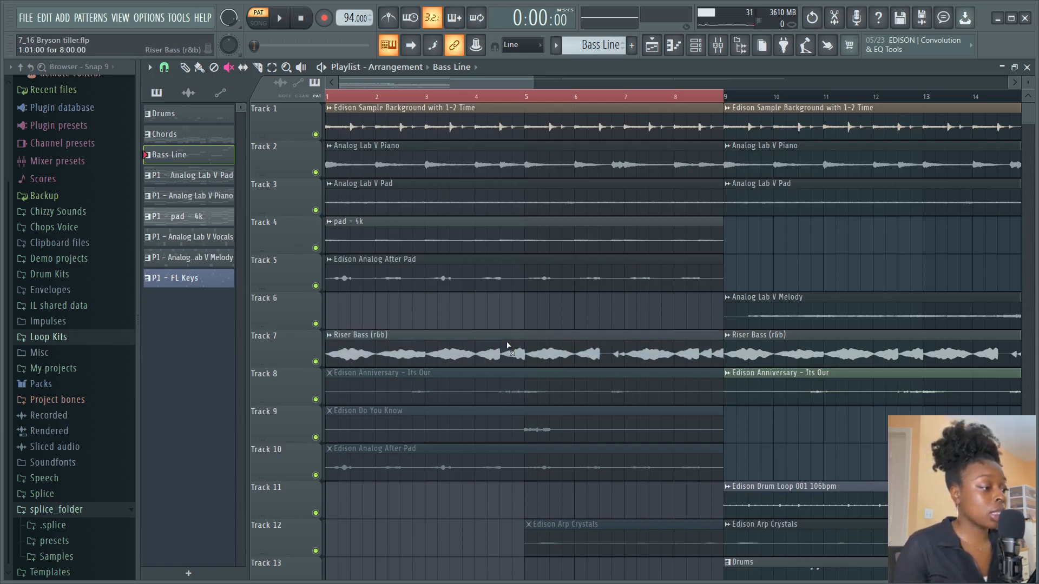
key("space")
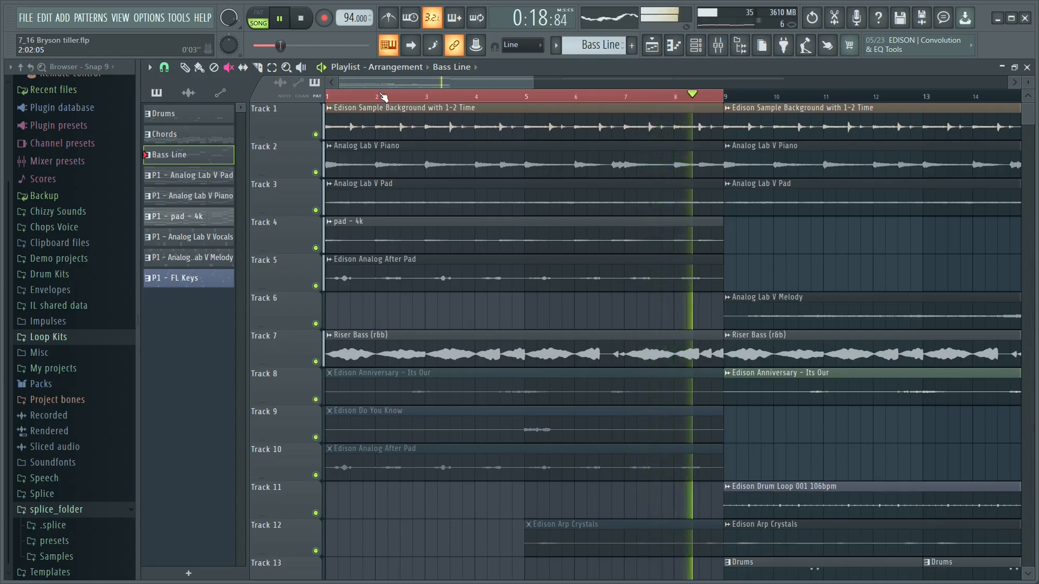
left_click(305, 19)
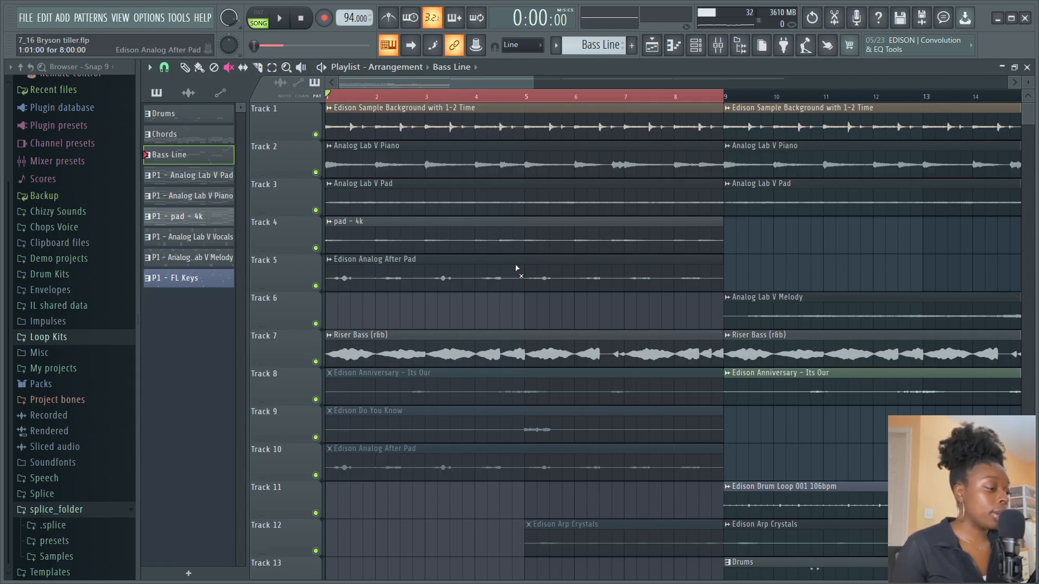
Play back the P1 - Analog Lab V Melody pattern's notes from the piano roll and check its mixer track for effects.
scroll(463, 361, "down", 1)
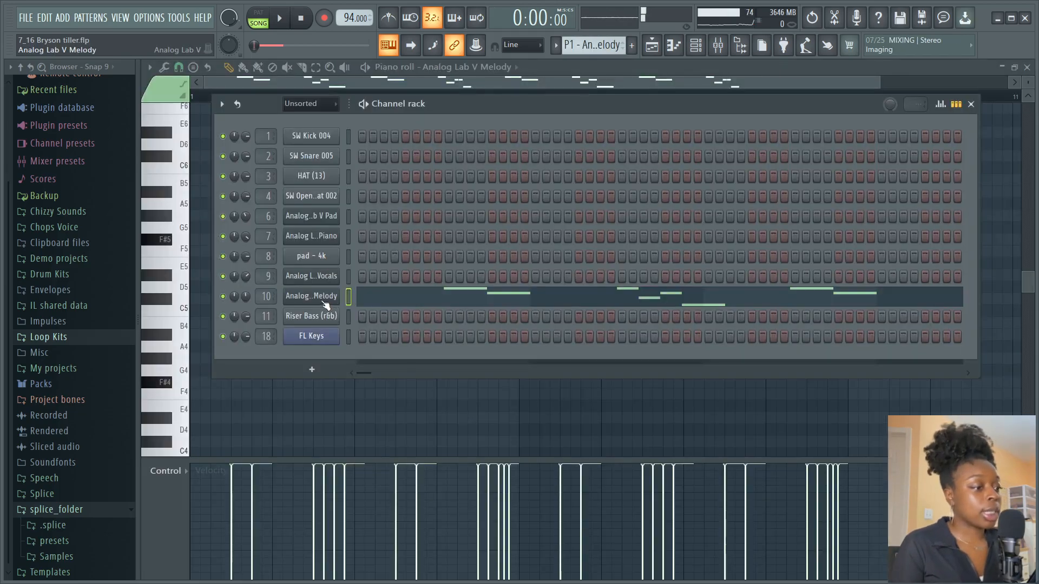
right_click(372, 297)
left_click(373, 297)
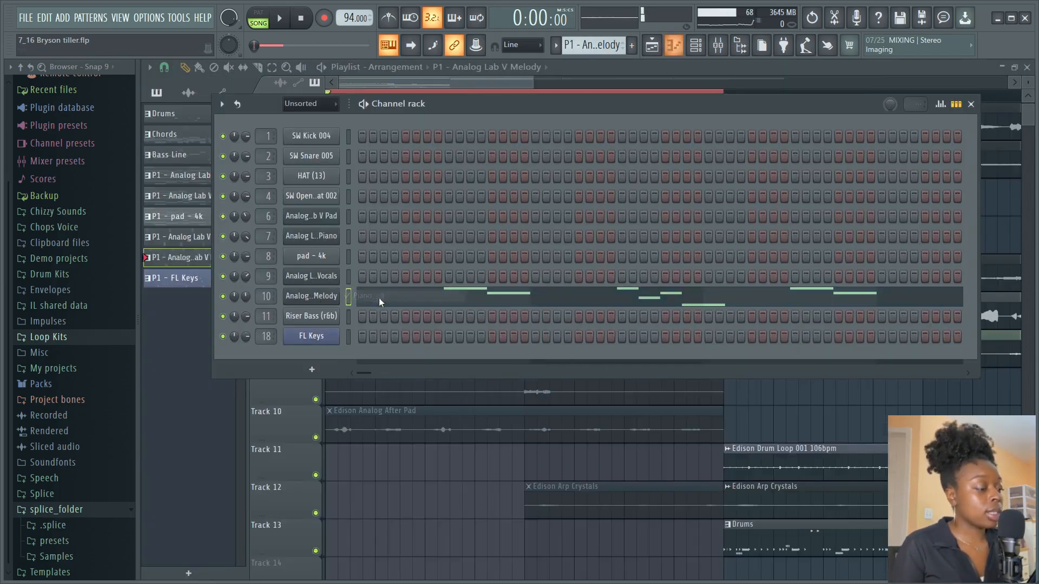
right_click(370, 300)
left_click(371, 296)
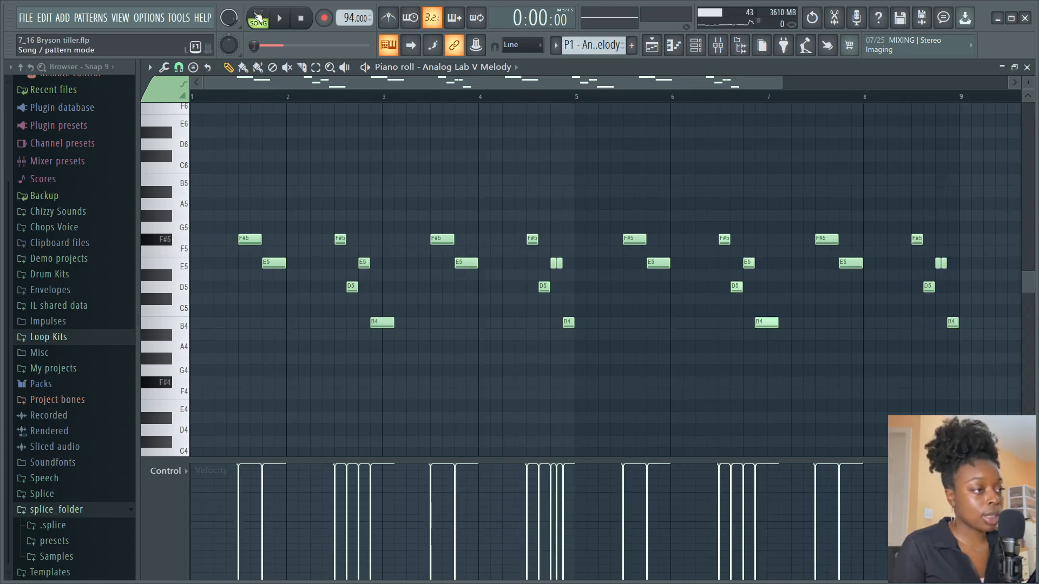
left_click(279, 27)
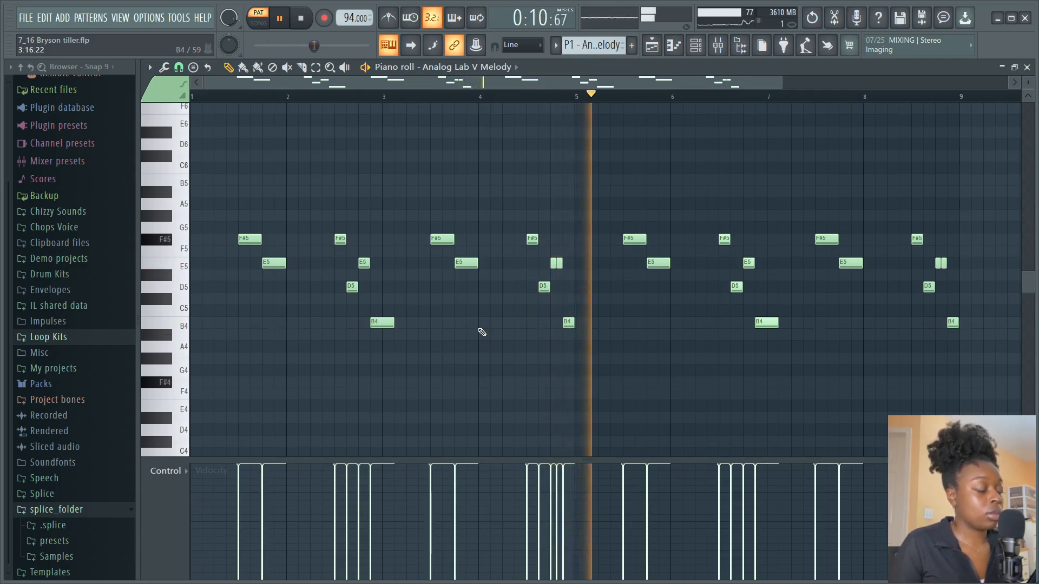
key("space")
left_click(717, 47)
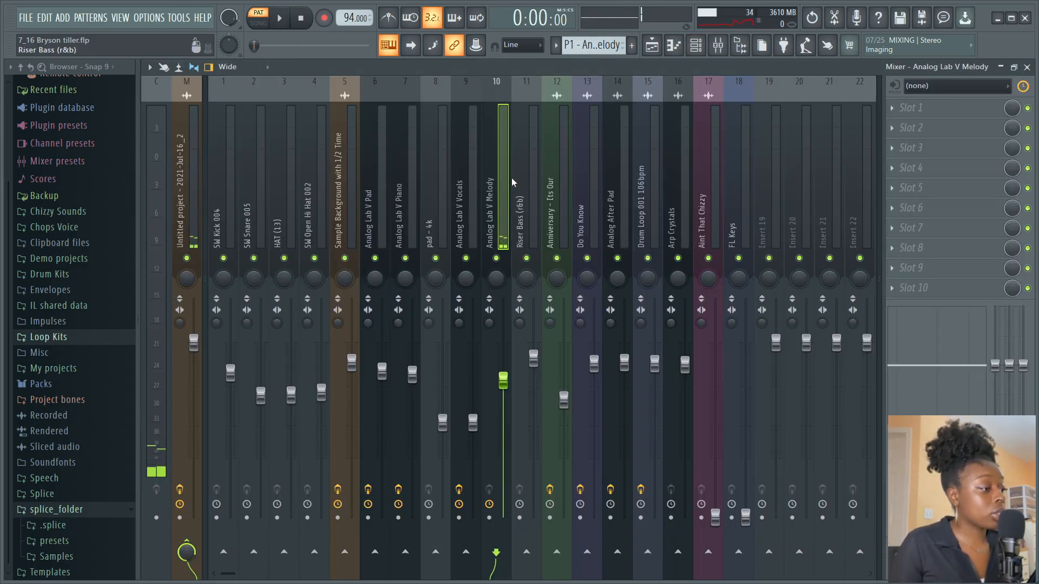
Place the Analog Lab V Melody clip at bar 1 of Track 6 and play back the first eight bars of the song.
left_click(661, 44)
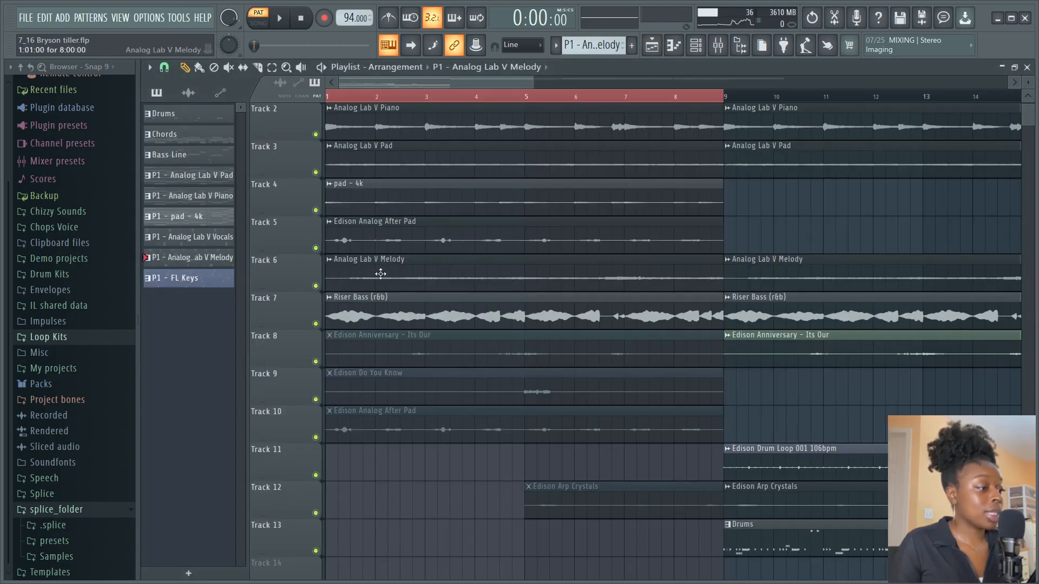
key("space")
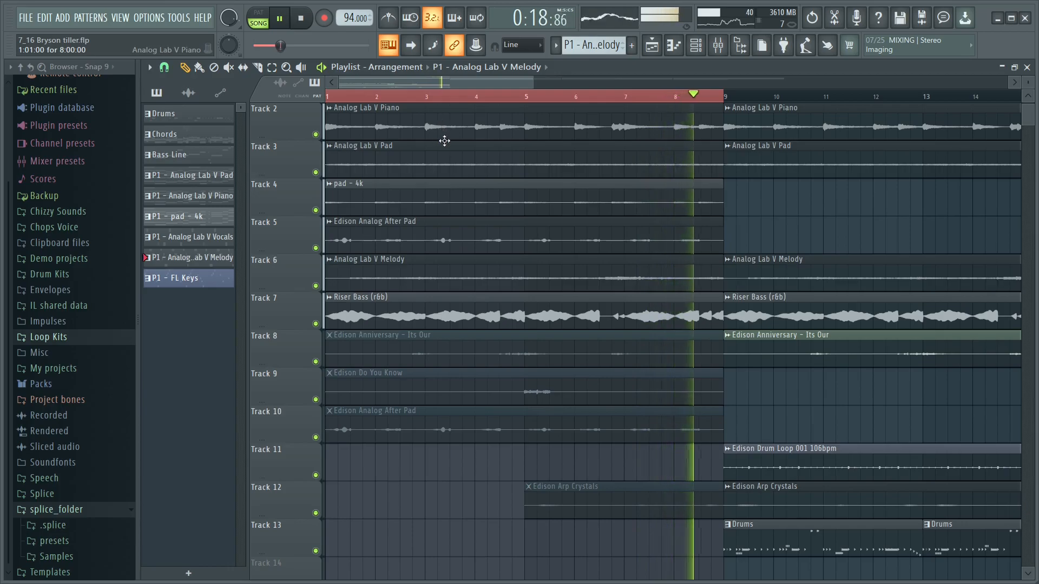
left_click(298, 20)
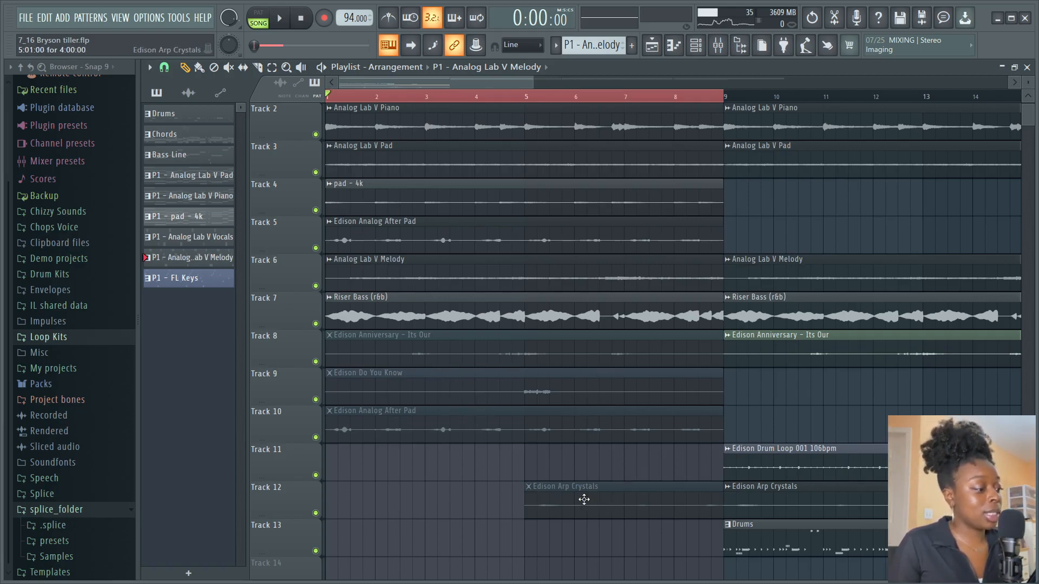
Examine the sample settings of the Edison Arp Crystals clip on Track 12 and look up the Analog Lab V Piano channel.
double_click(623, 513)
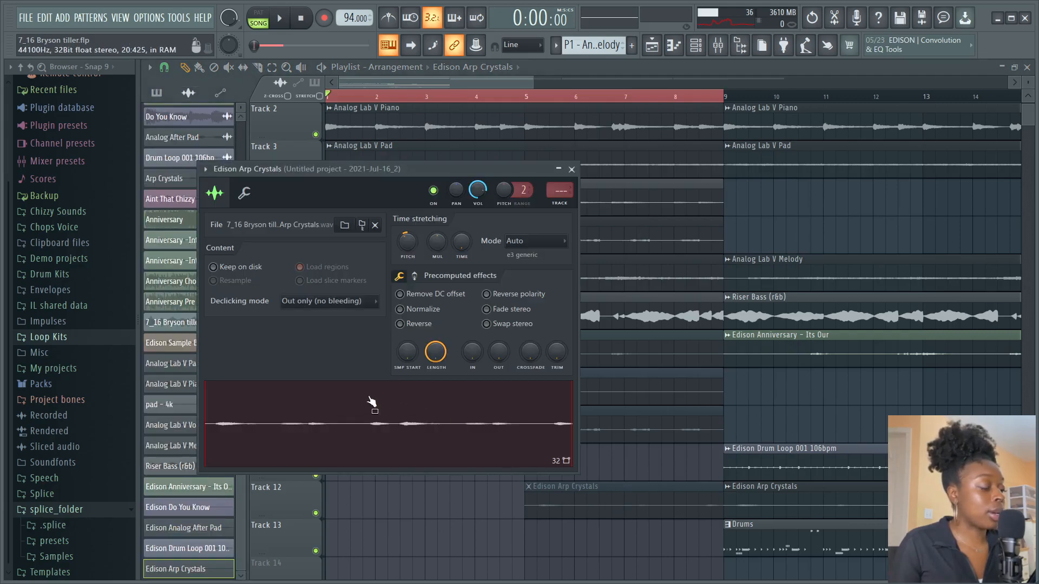
left_click(696, 46)
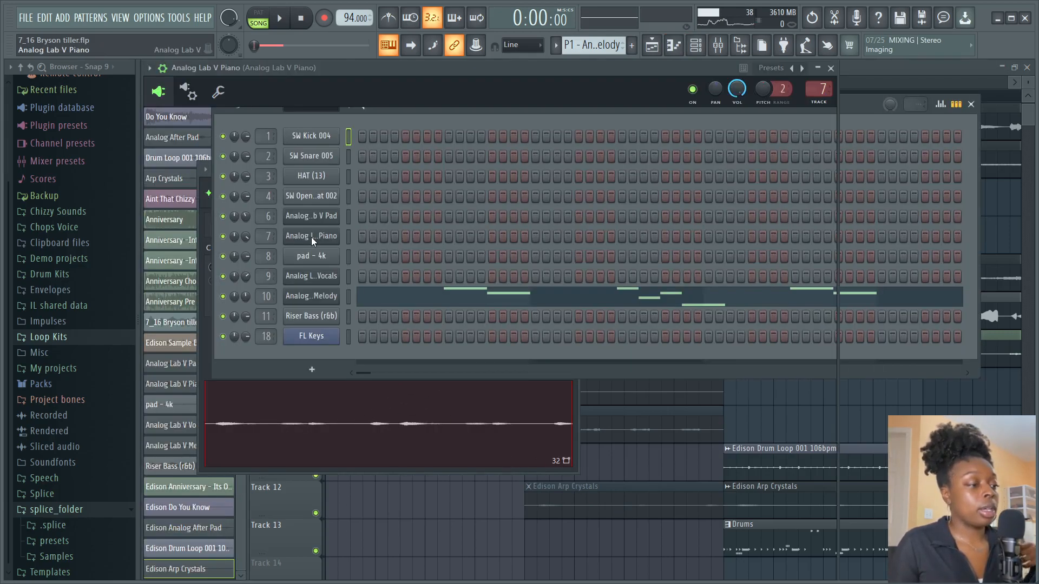
left_click(311, 237)
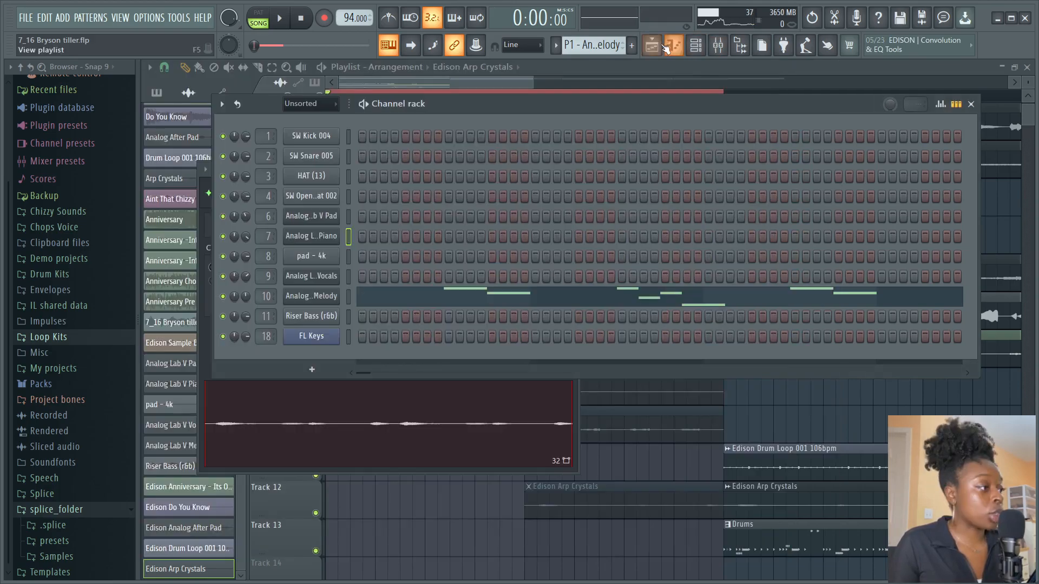
left_click(971, 104)
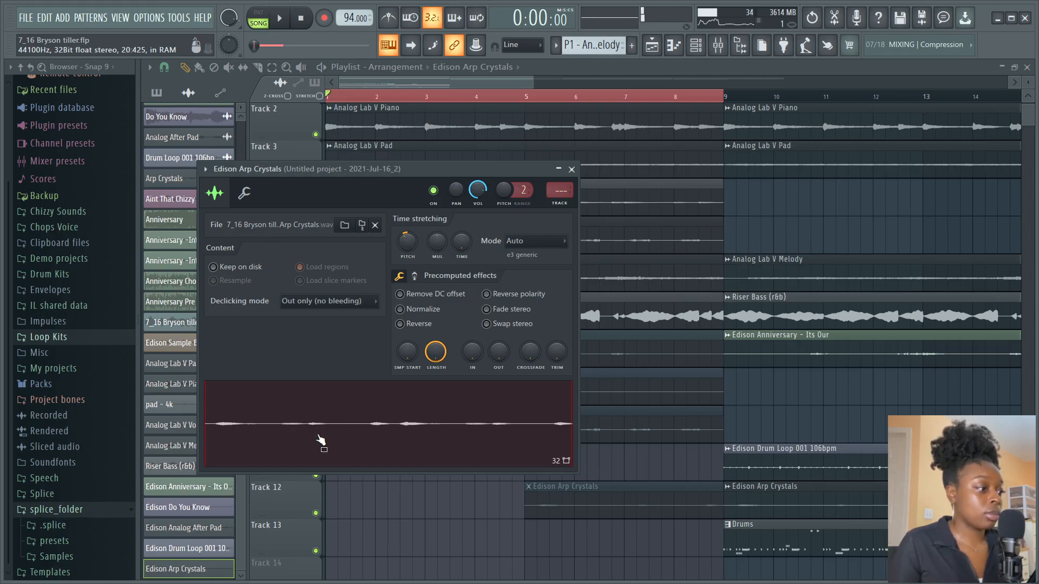
key("Escape")
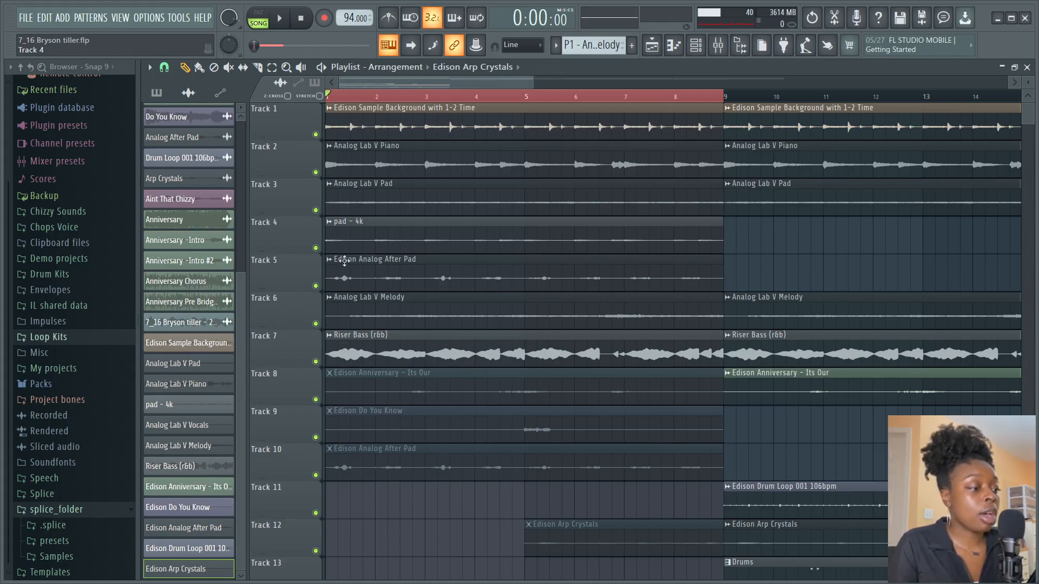
Unmute the Edison Anniversary - Its Our, Edison Do You Know and Edison Arp Crystals clips in the first eight bars and play the section back.
double_click(187, 118)
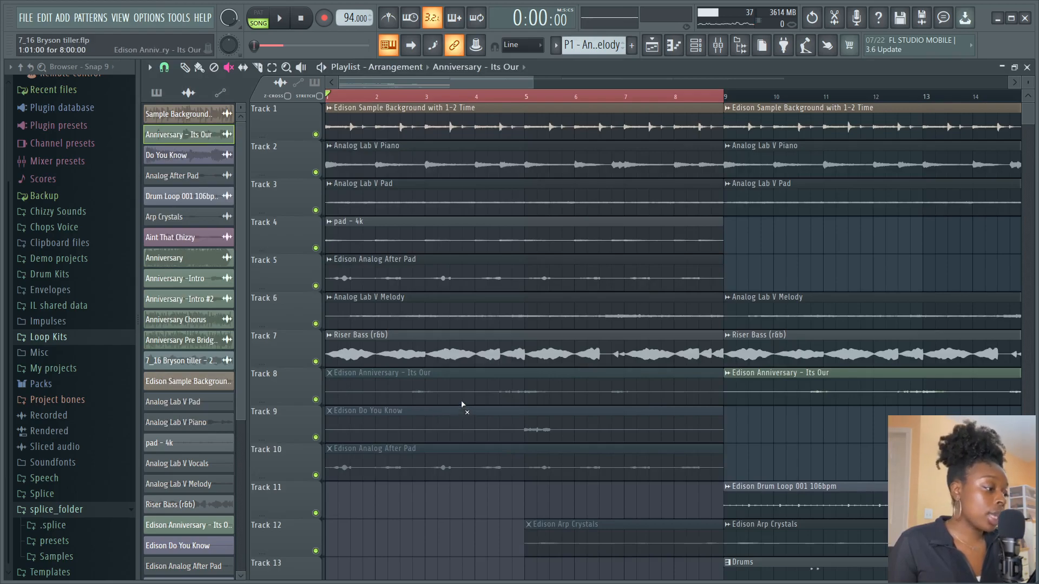
left_click_drag(463, 404, 464, 421)
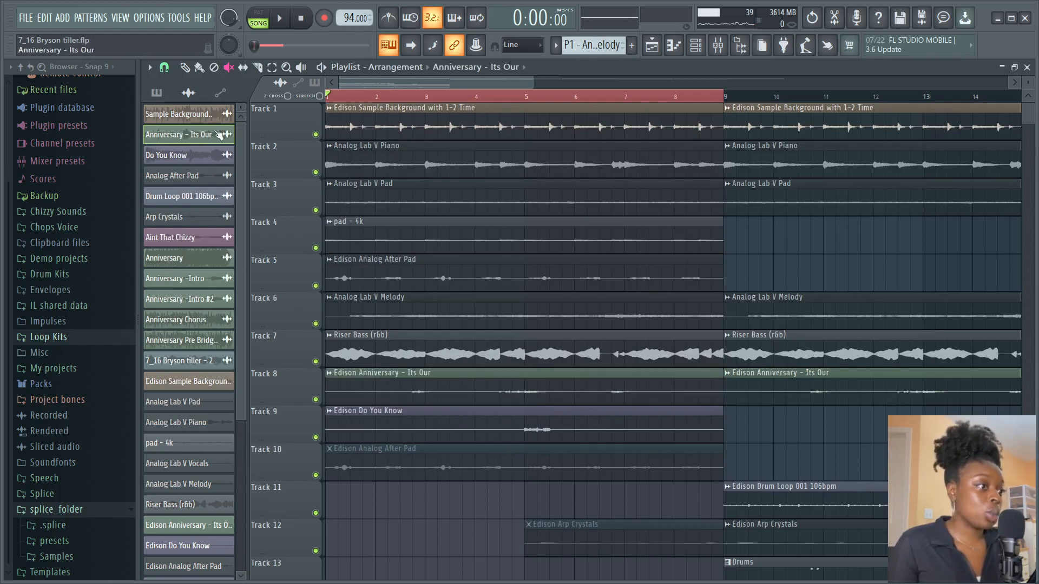
left_click(186, 68)
key("space")
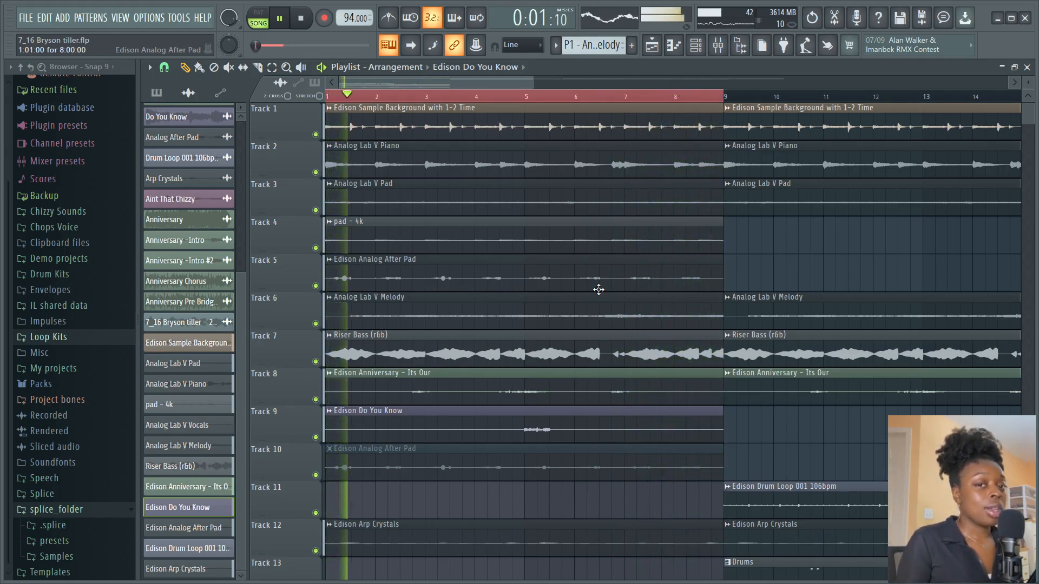
key("space")
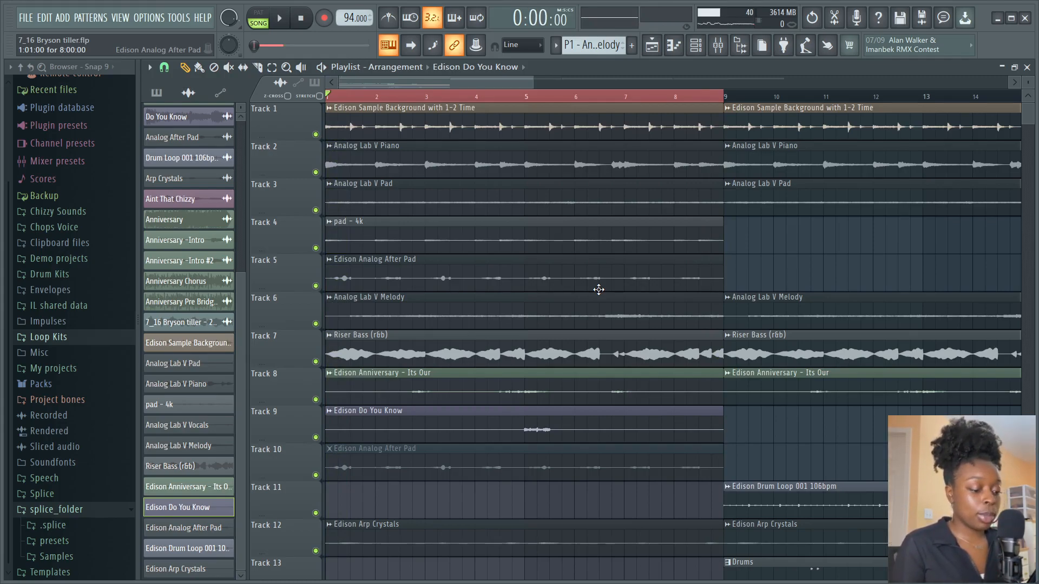
Clear the playlist's time selection and play back the Drums pattern in pattern mode with its channels shown.
key("ctrl+d")
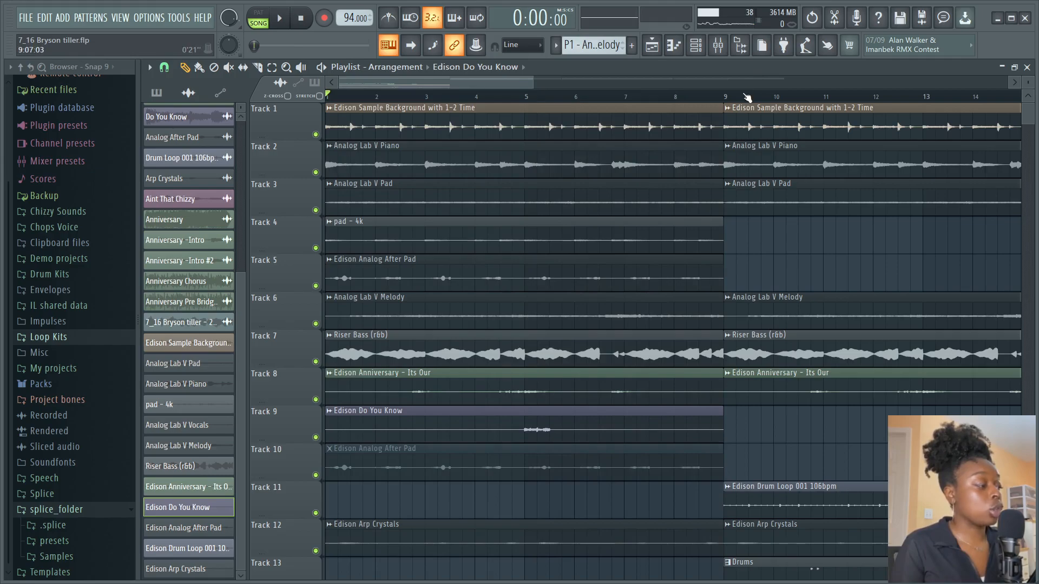
scroll(744, 95, "down", 2)
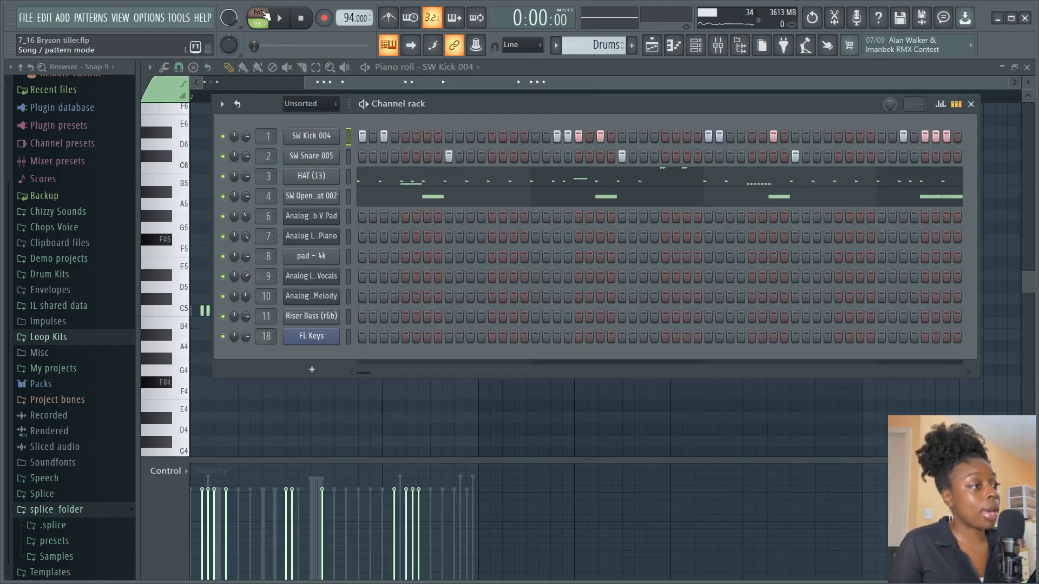
left_click(258, 17)
key("space")
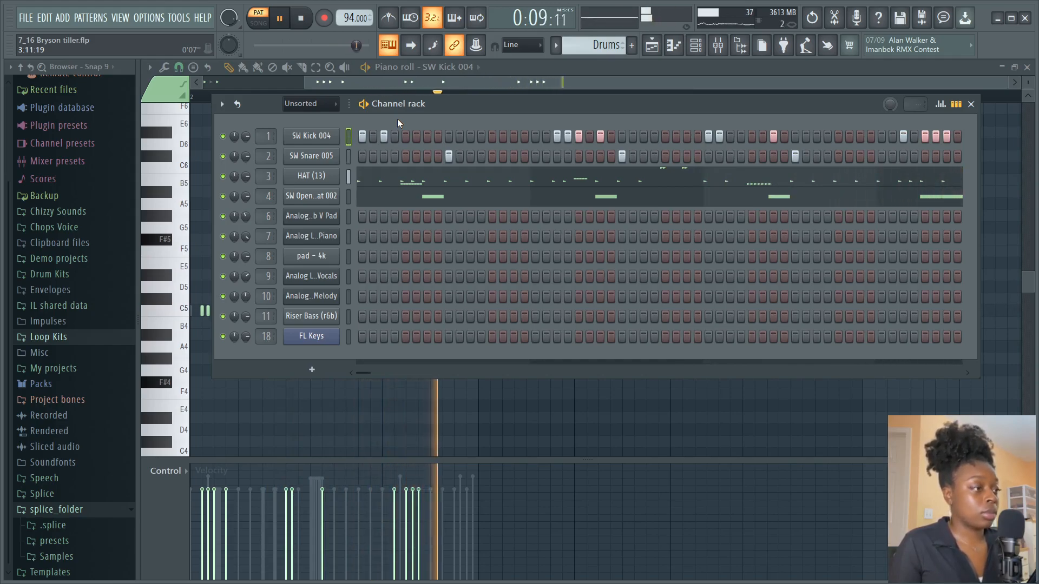
key("space")
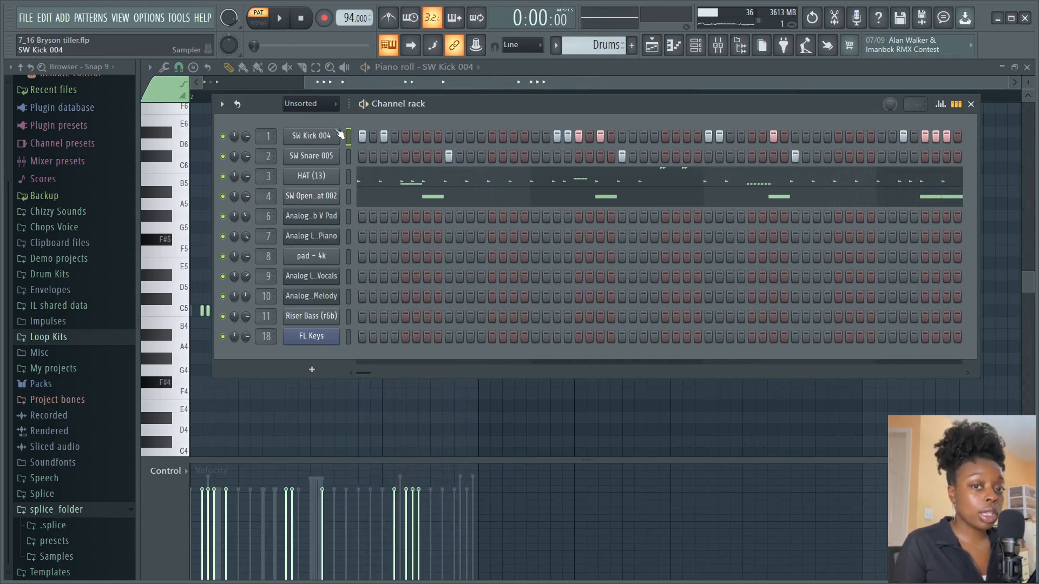
Open the SW Kick 004 notes in the piano roll and play back the kick without the other drums.
right_click(319, 139)
left_click(368, 137)
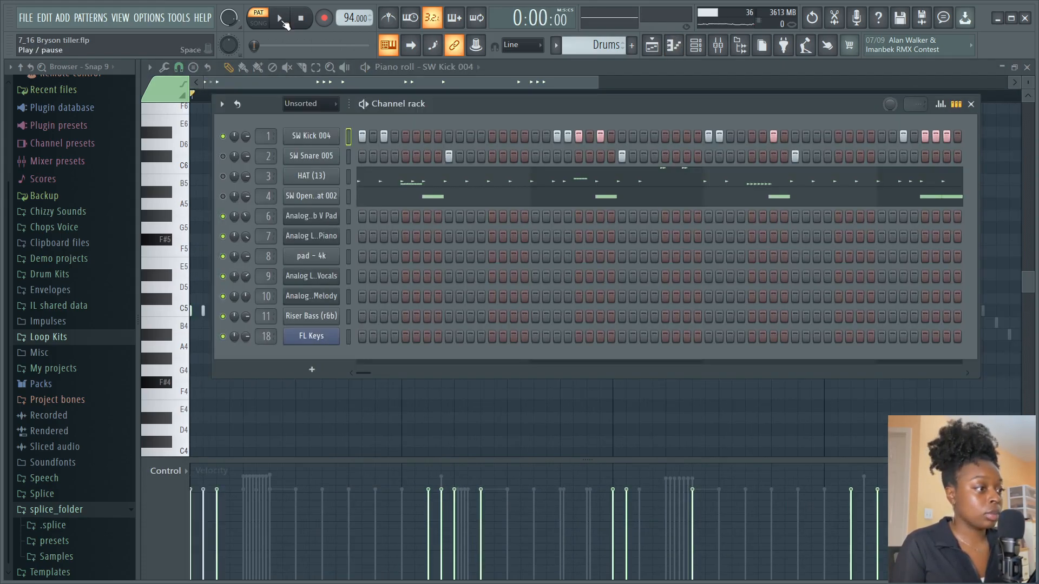
left_click(281, 19)
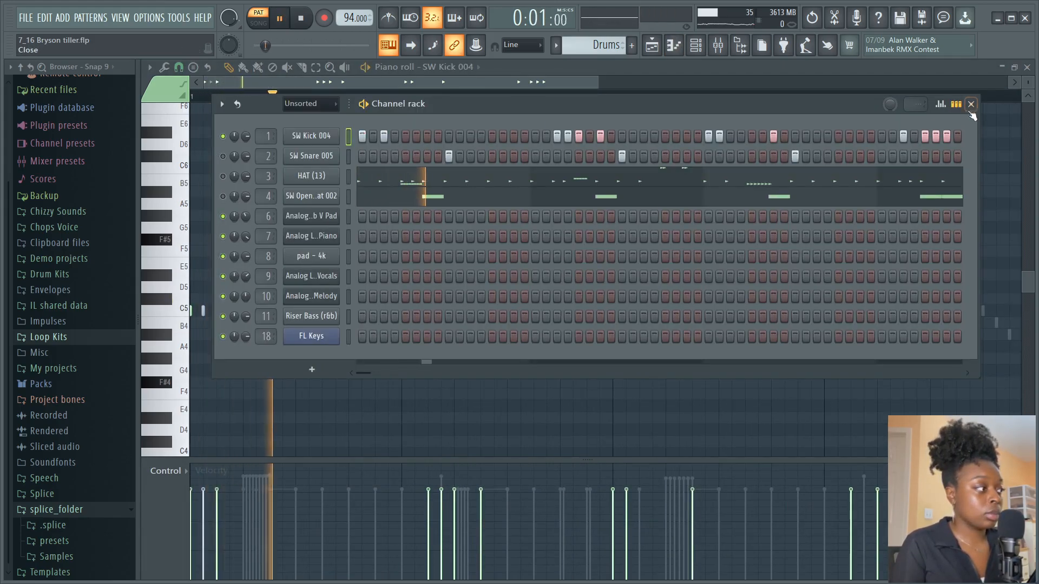
Open the SW Snare 005 notes from the channel rack in the piano roll and play back the Drums pattern.
key("F6")
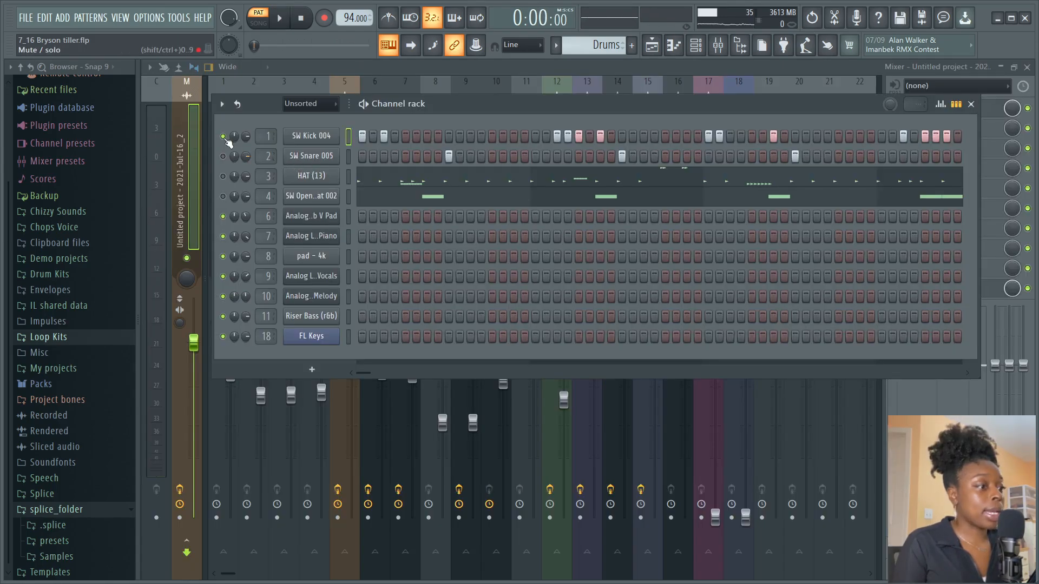
right_click(317, 158)
left_click(365, 157)
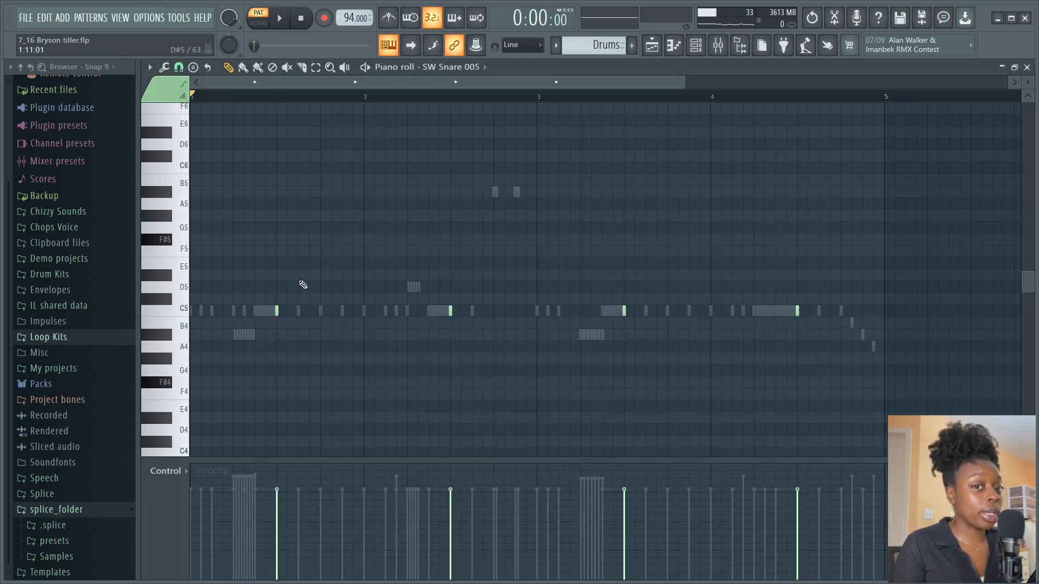
key("space")
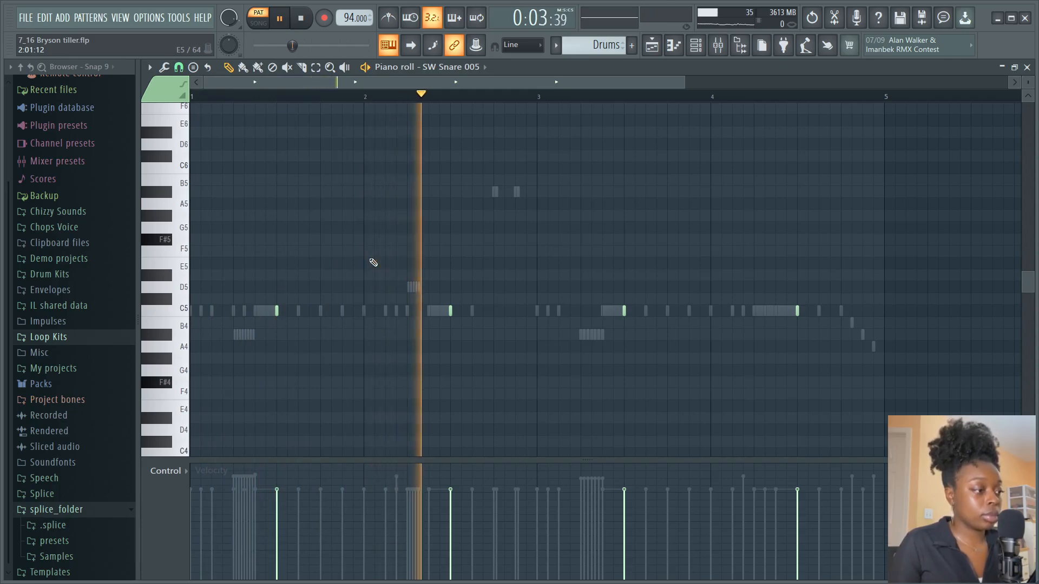
Examine the HAT (13) notes and rolls across the four-bar Drums pattern in the piano roll and play them back.
scroll(223, 95, "up", 3)
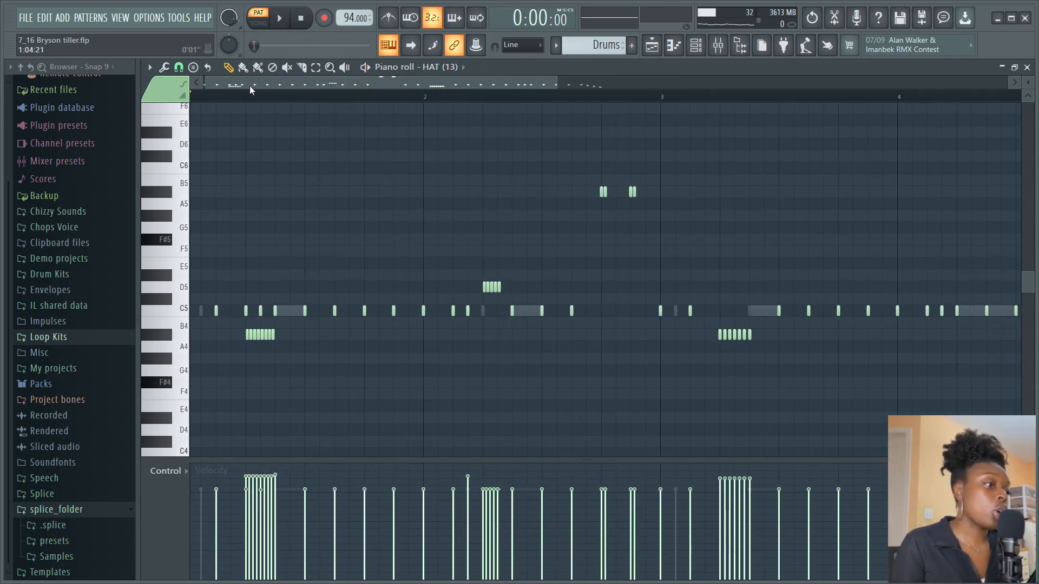
scroll(216, 96, "down", 3)
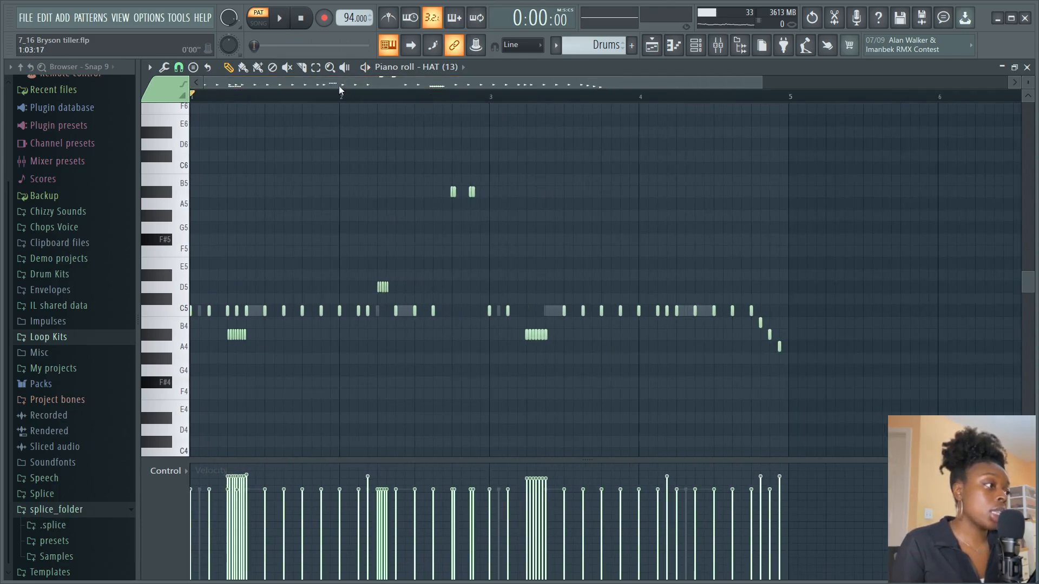
left_click(696, 45)
left_click(970, 105)
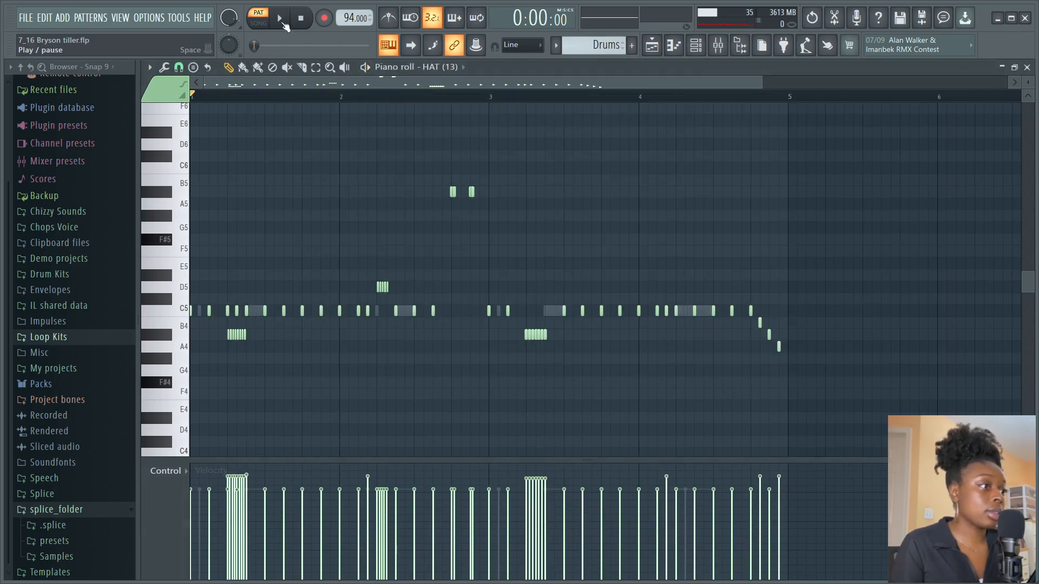
left_click(286, 25)
scroll(274, 94, "up", 3)
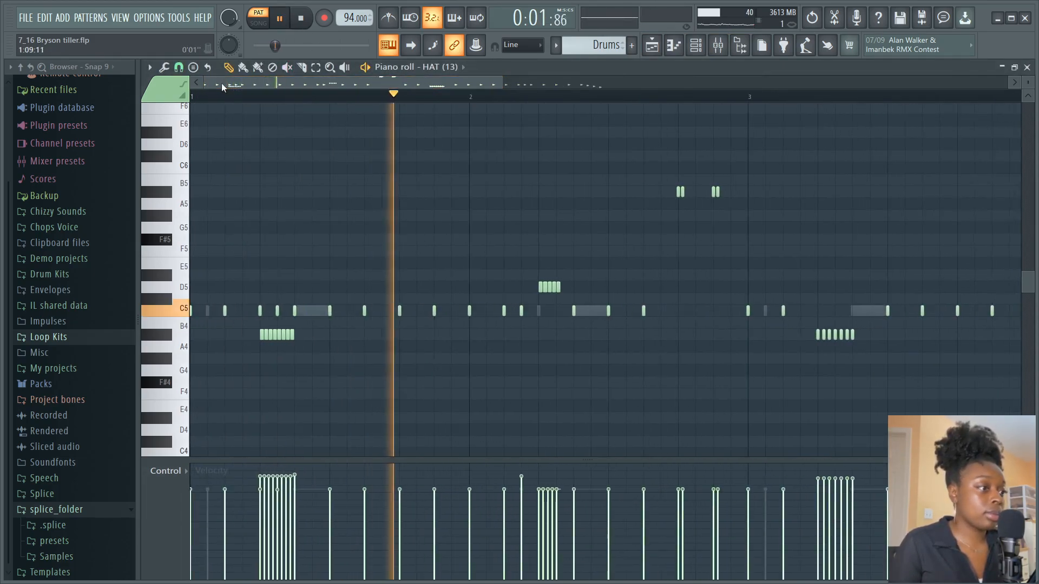
scroll(230, 97, "down", 3)
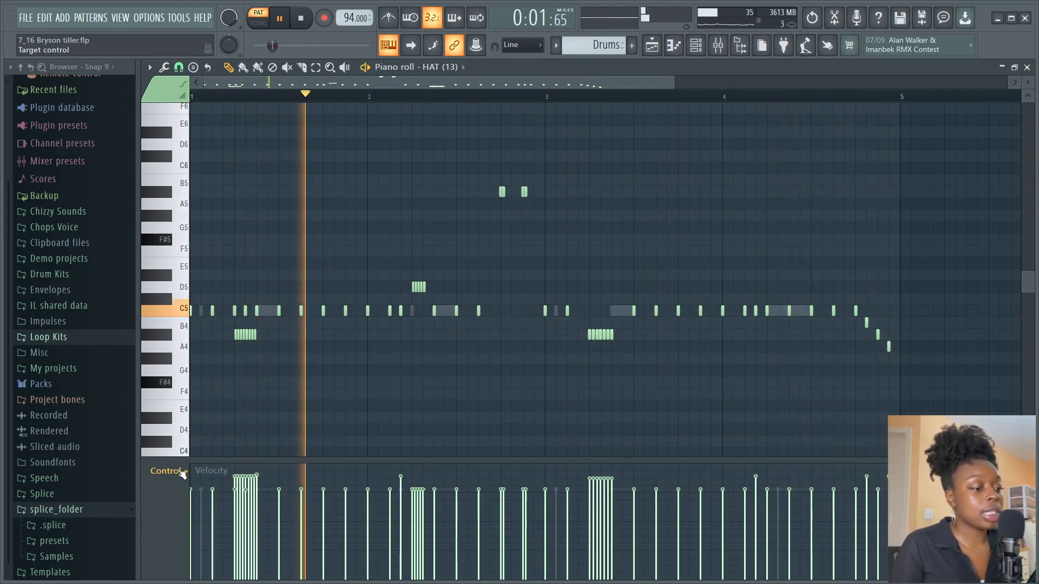
key("space")
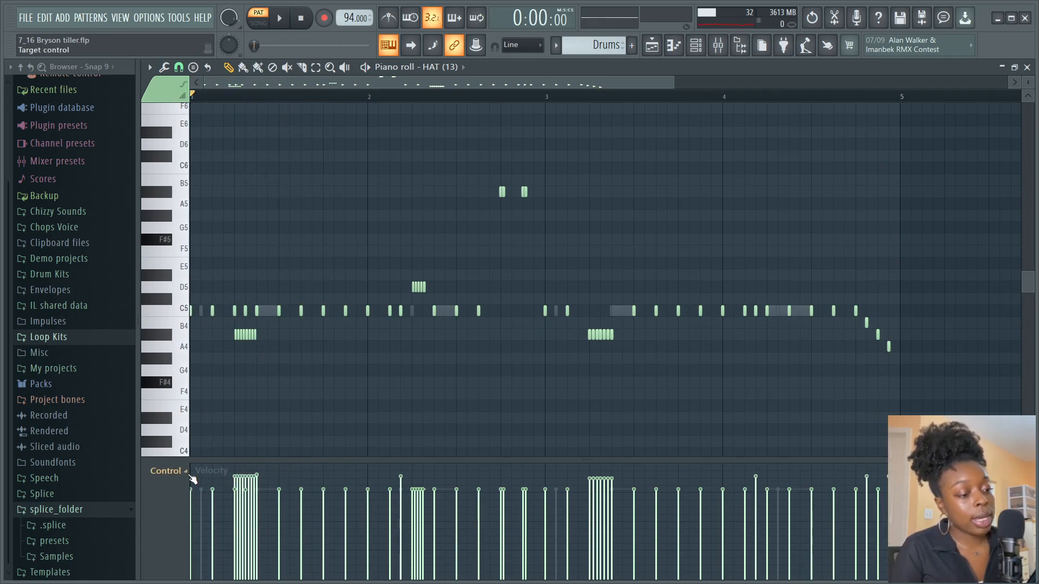
Show the panning of the HAT (13) notes in the control lane, and switch the lane back to velocity.
left_click(190, 475)
left_click(244, 481)
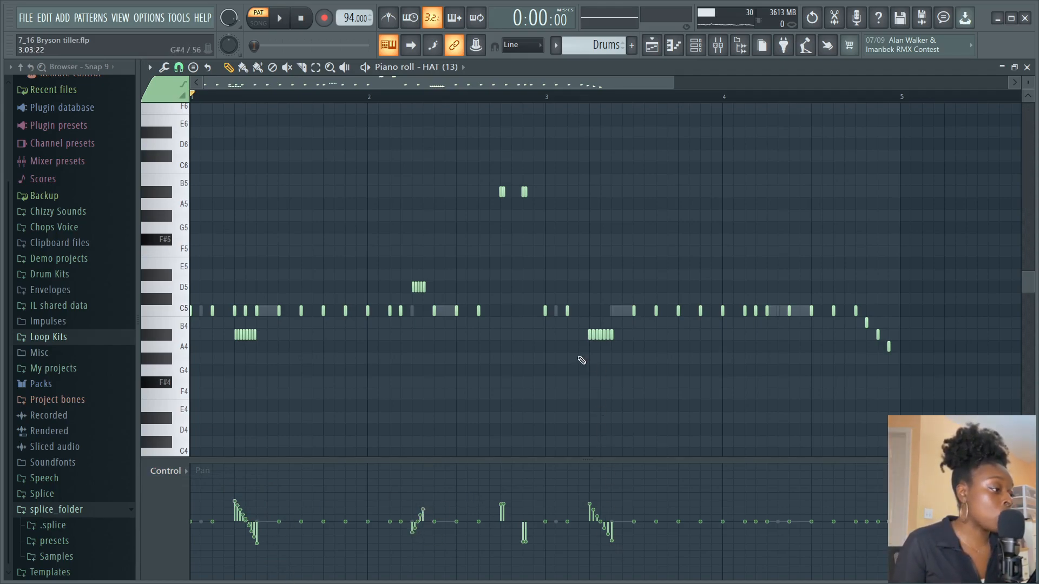
left_click(184, 472)
left_click(208, 494)
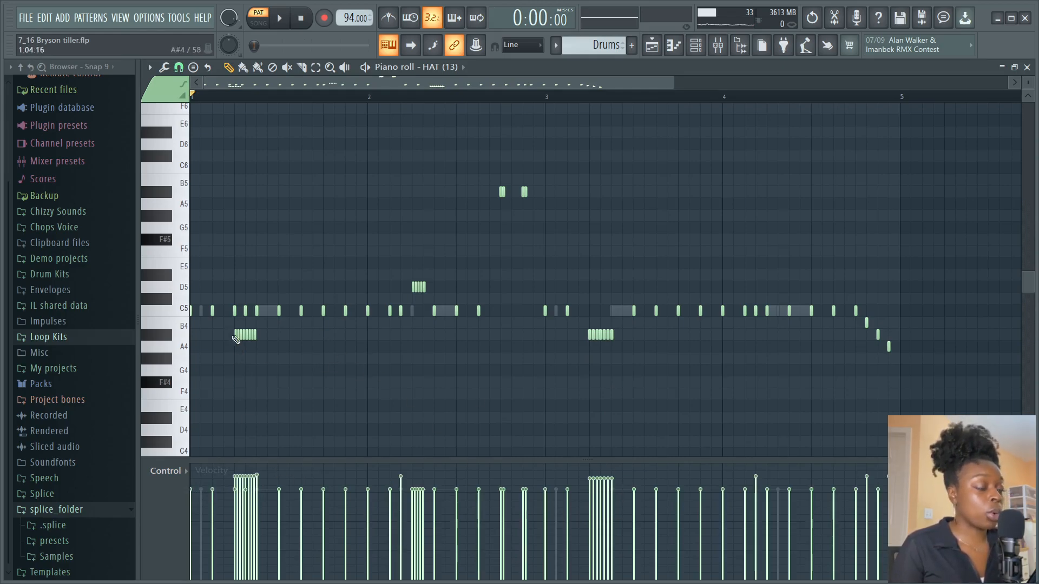
Open the SW Open Hi Hat 002 notes from the channel rack in the piano roll and play them back.
key("F6")
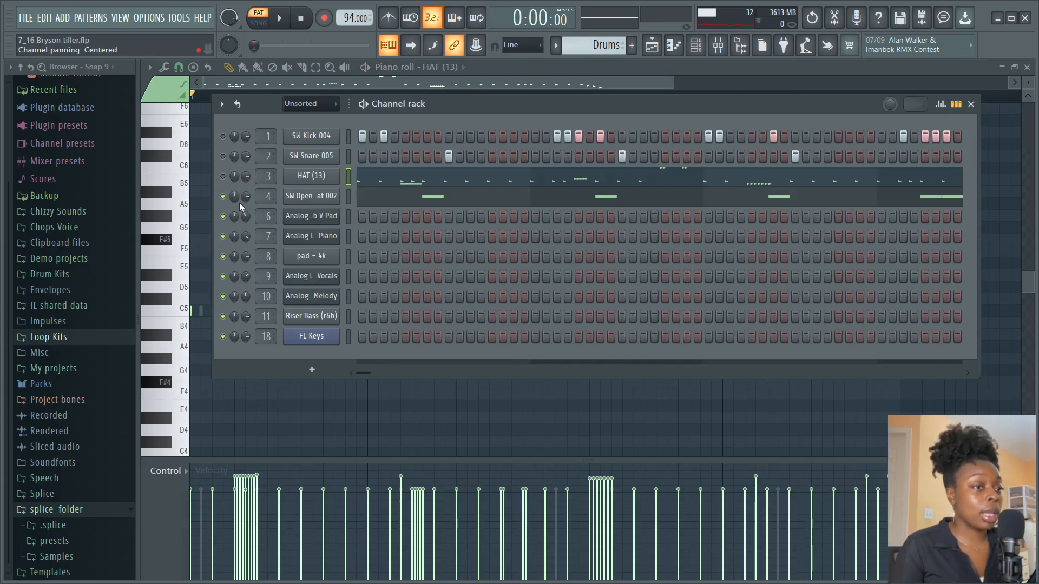
right_click(313, 196)
left_click(324, 199)
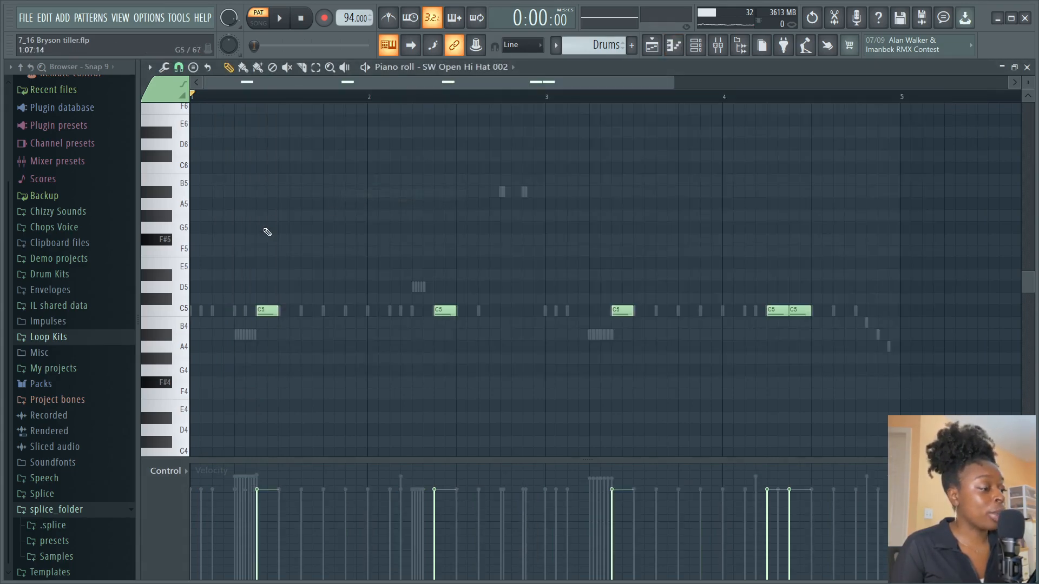
key("space")
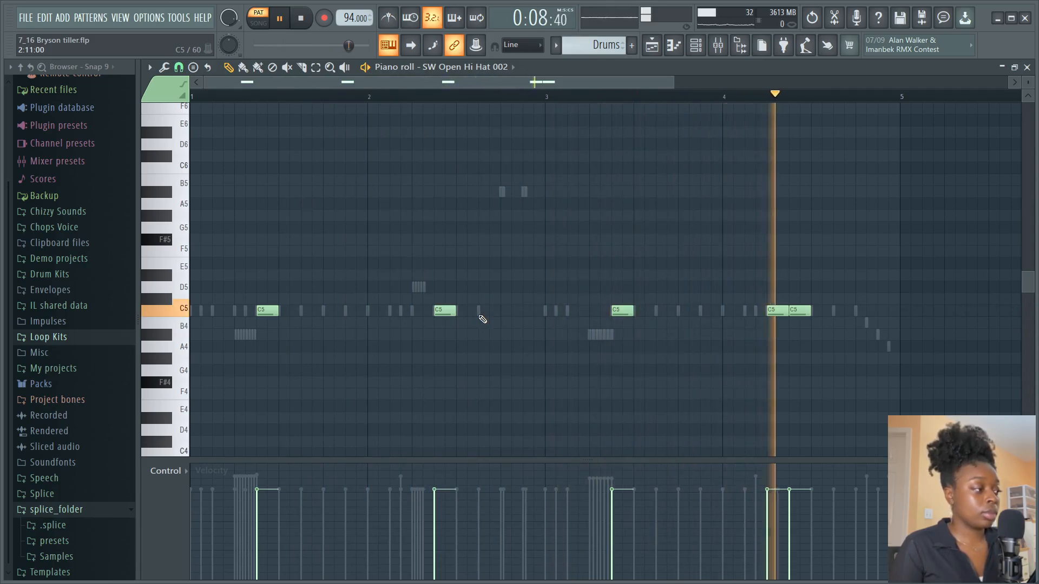
key("space")
Return to the playlist and play back the arrangement in song mode around bar 9, where the drums come in.
key("F6")
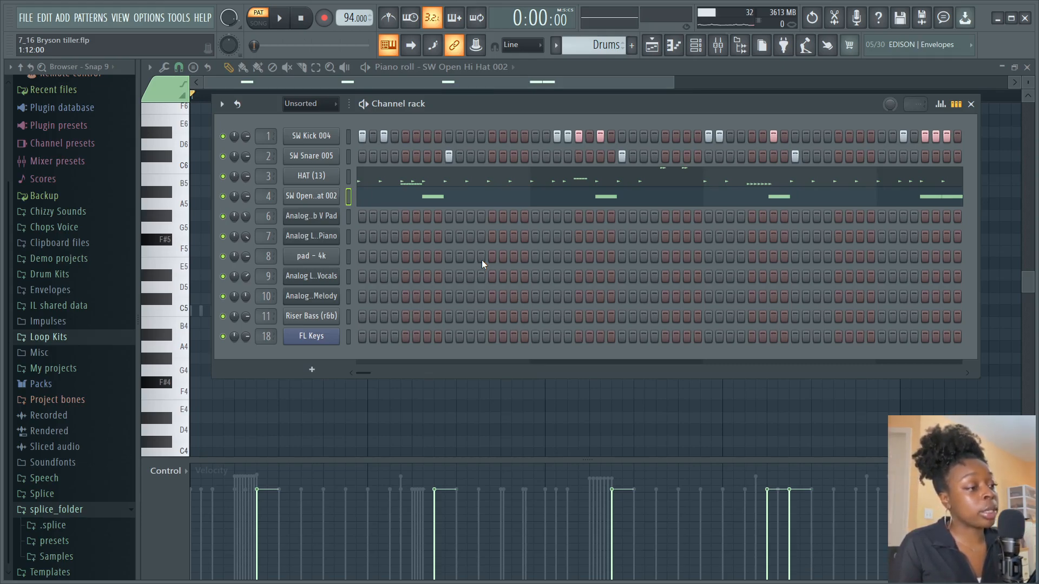
left_click(651, 45)
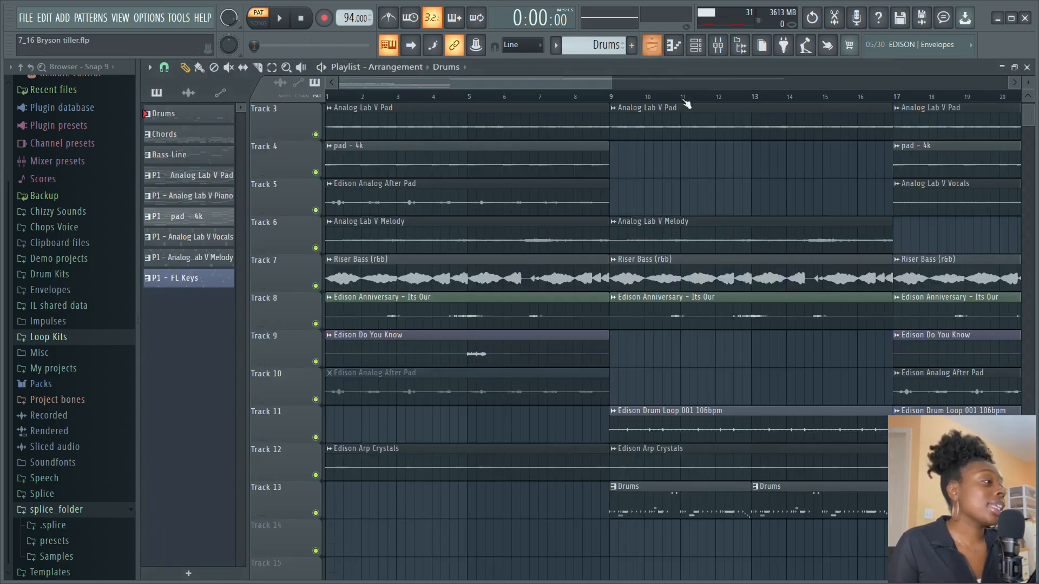
scroll(651, 103, "down", 4)
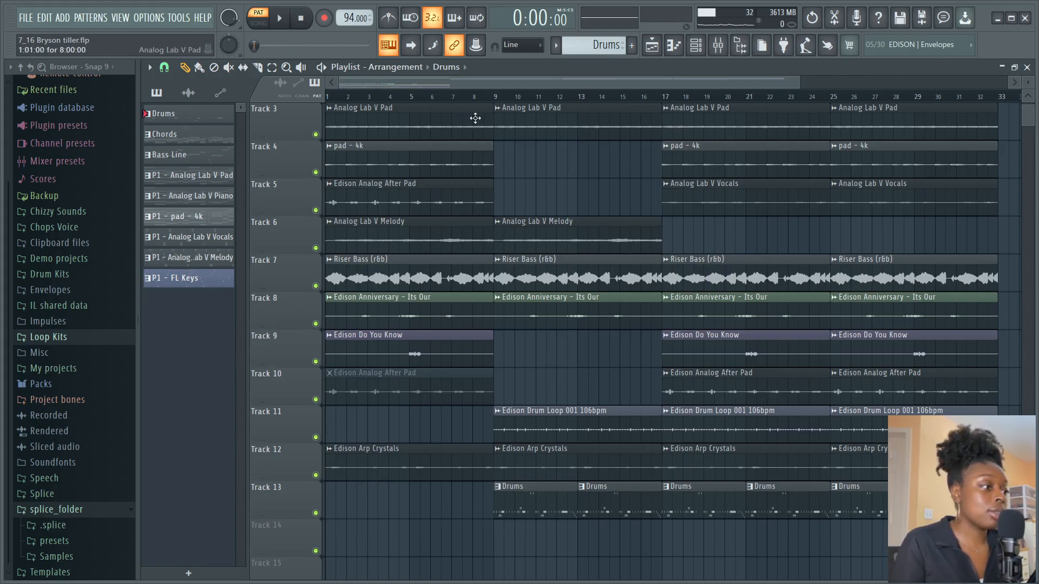
scroll(529, 162, "up", 2)
key("space")
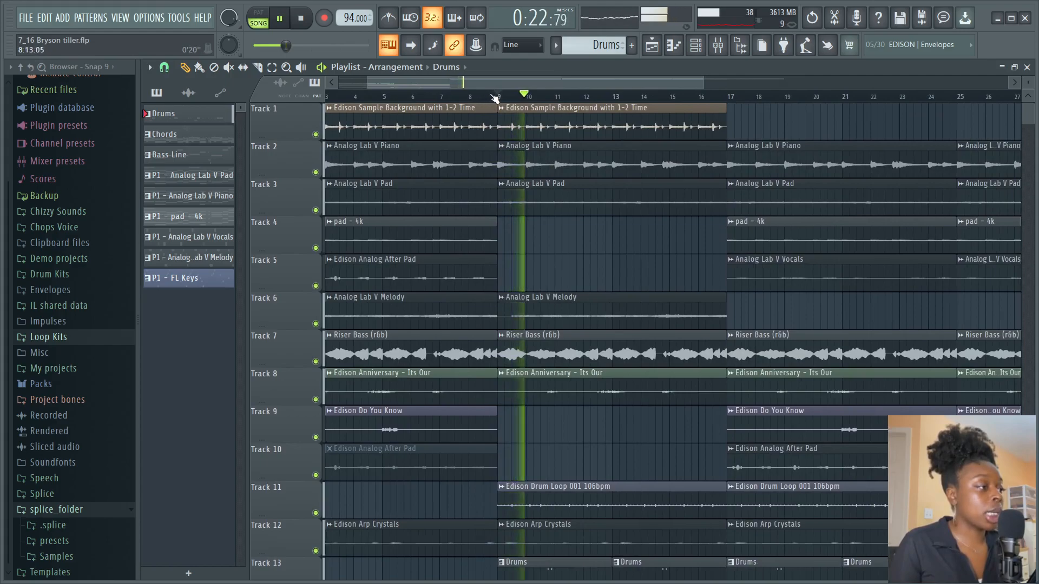
scroll(362, 85, "up", 2)
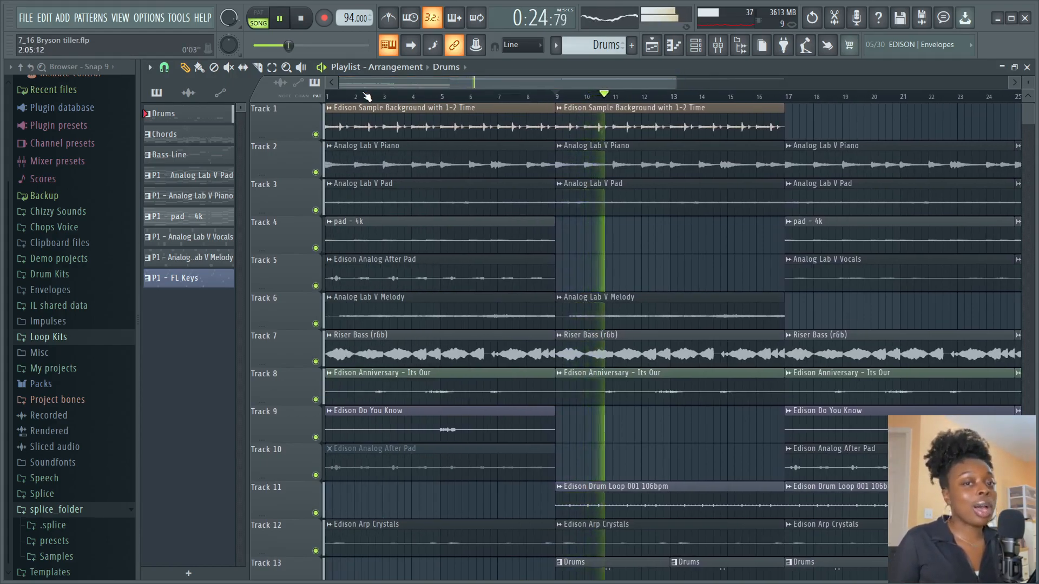